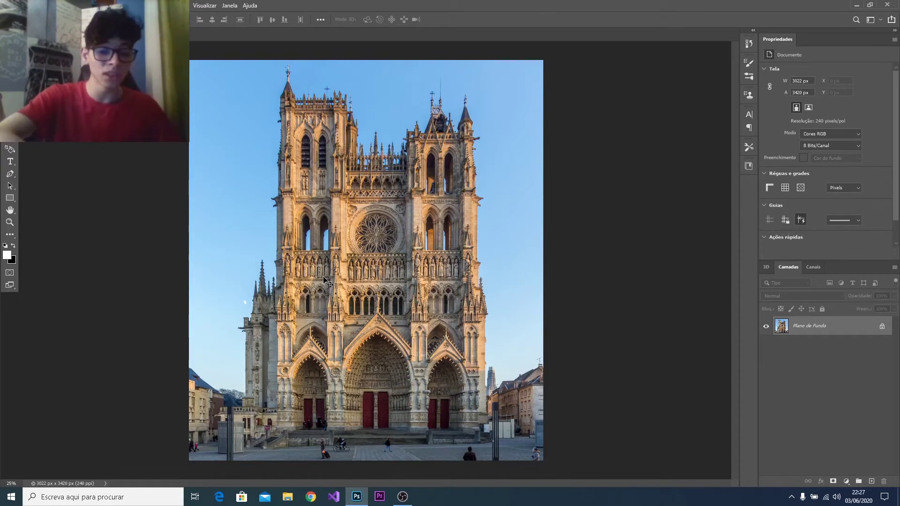
Step: Try duplicating the background layer with Ctrl+J, then delete the Camada 1 copies
{"action": "key", "text": "ctrl+j"}
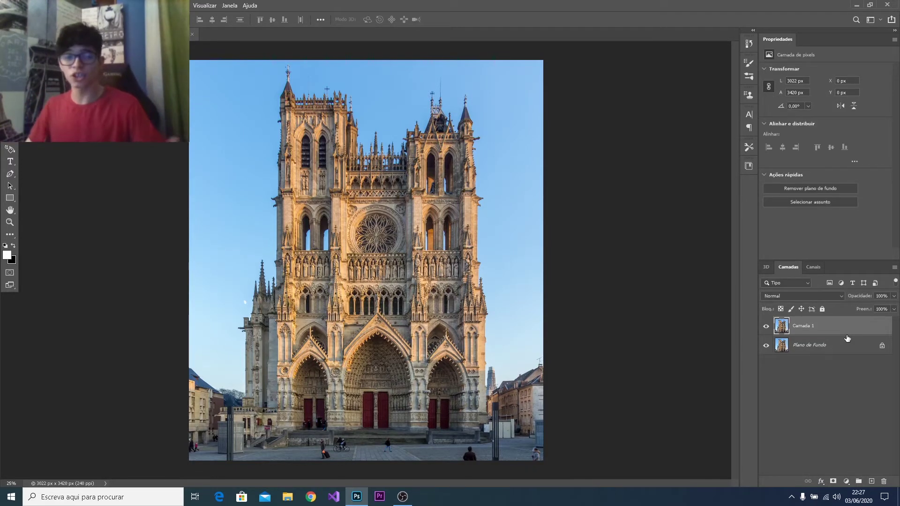
{"action": "left_click", "coordinate": [830, 349]}
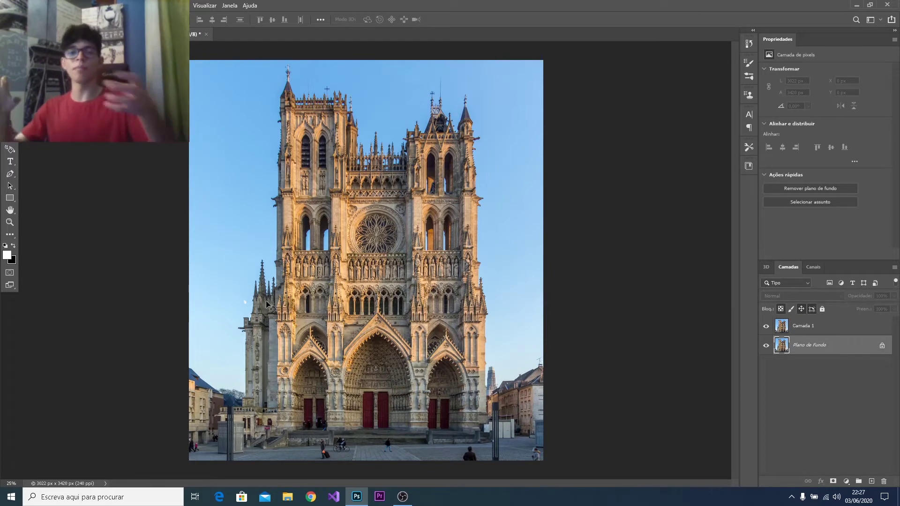
{"action": "left_click", "coordinate": [827, 334]}
{"action": "key", "text": "Delete"}
{"action": "left_click", "coordinate": [825, 367]}
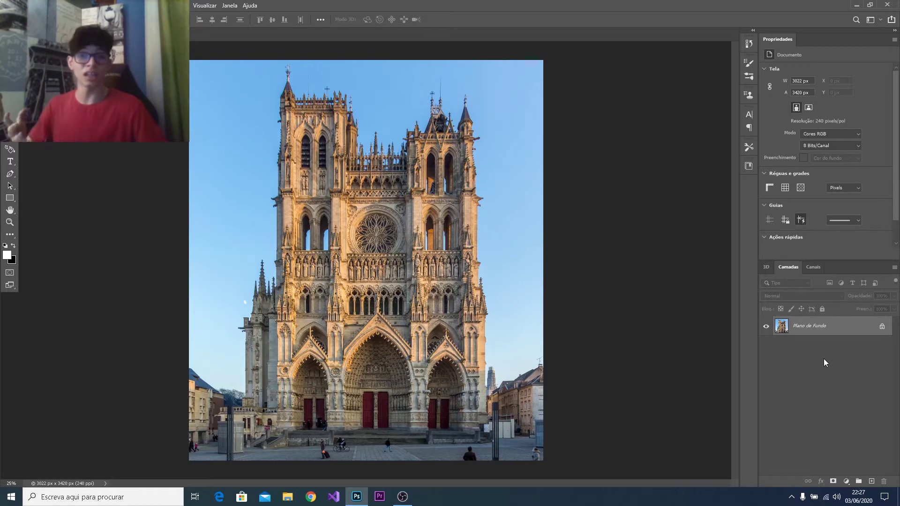
{"action": "key", "text": "ctrl+j"}
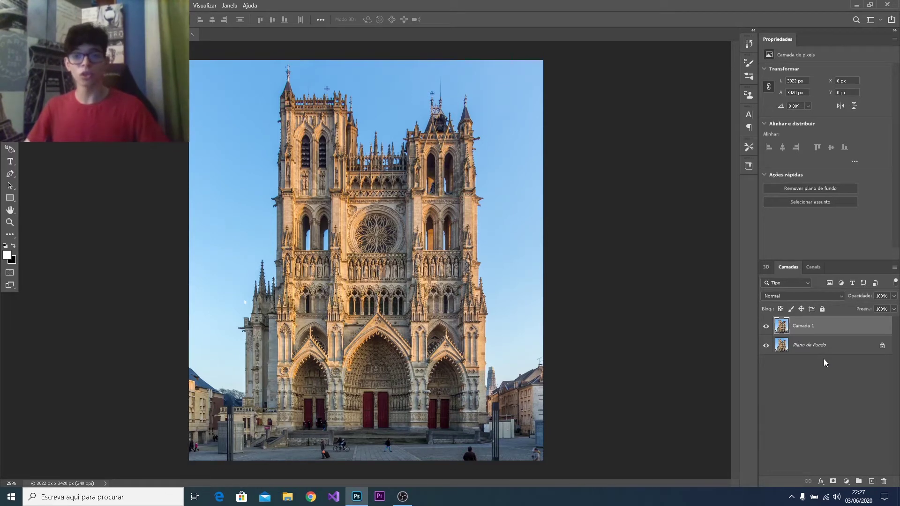
{"action": "key", "text": "Delete"}
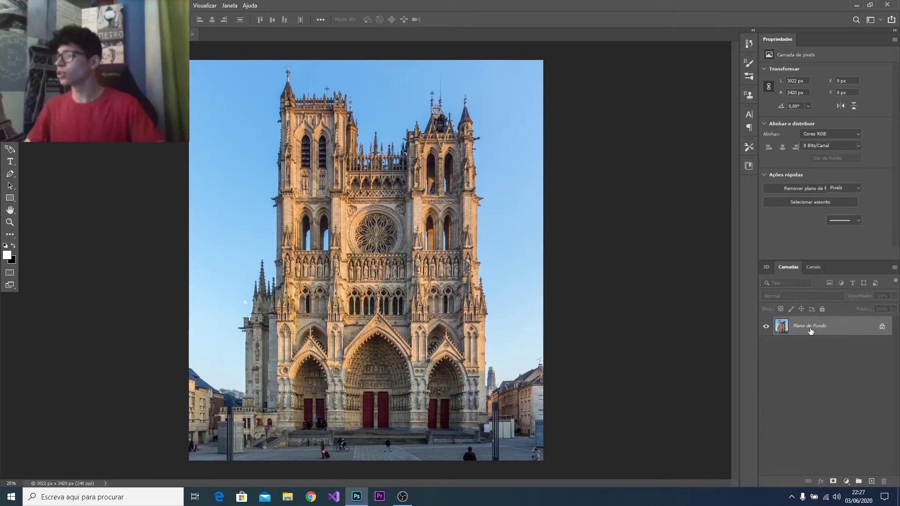
Step: Duplicate Plano de Fundo into the current photo via Duplicar Camada, then undo it
{"action": "right_click", "coordinate": [805, 323]}
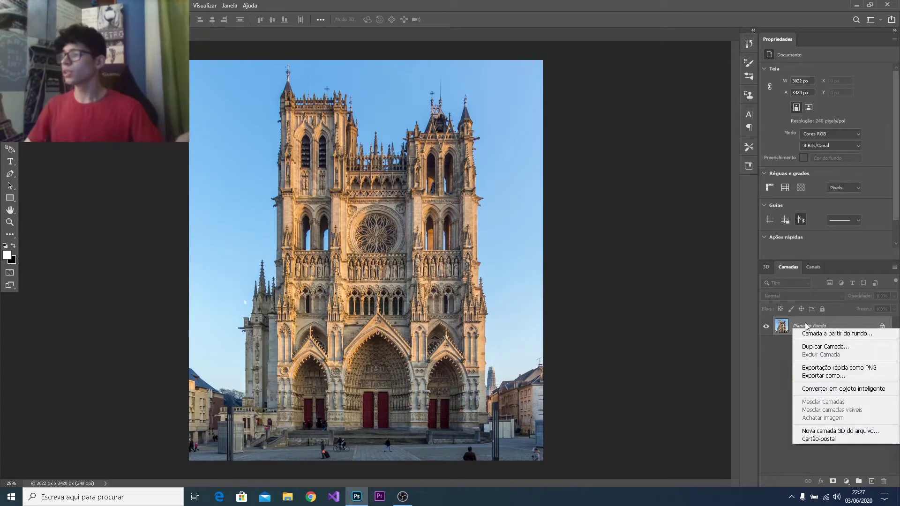
{"action": "left_click", "coordinate": [817, 347]}
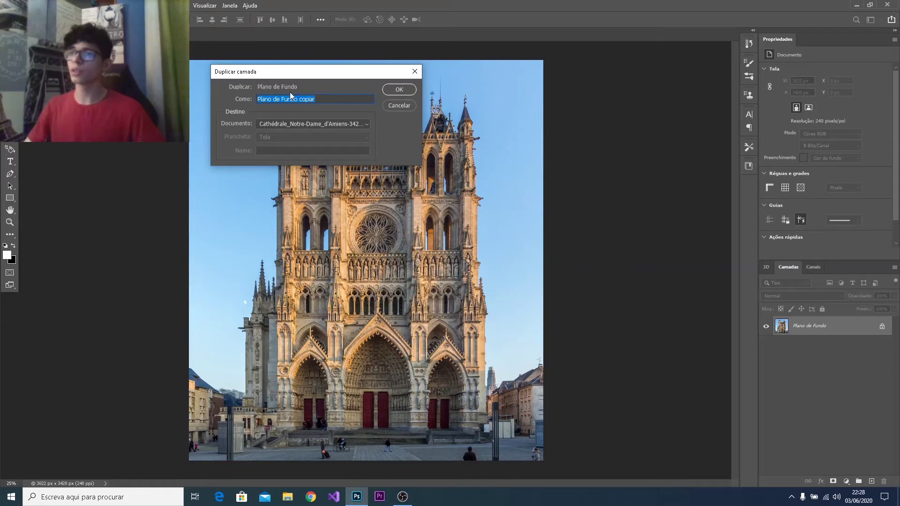
{"action": "left_click", "coordinate": [323, 100]}
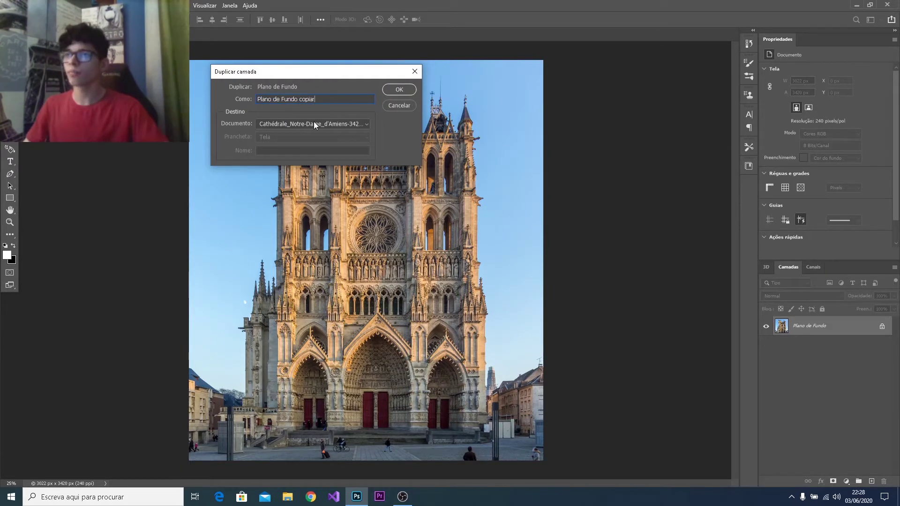
{"action": "left_click", "coordinate": [315, 122]}
{"action": "left_click", "coordinate": [312, 123]}
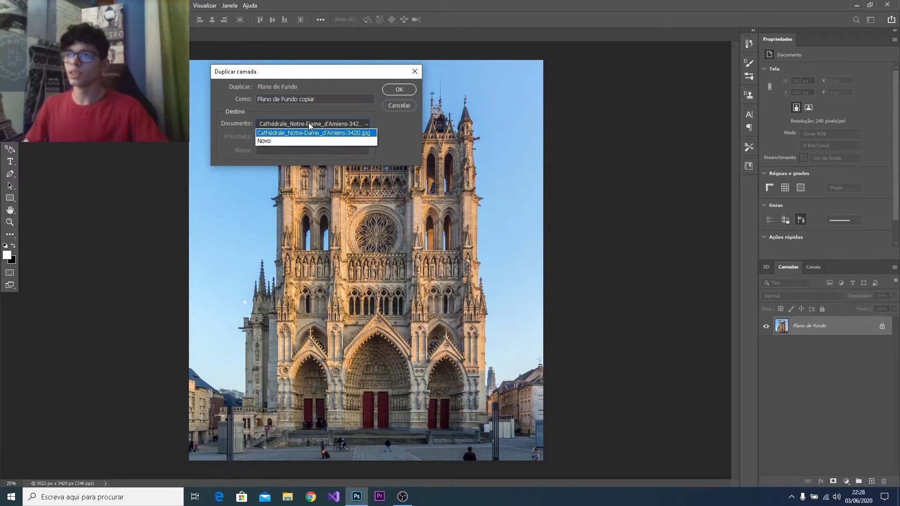
{"action": "left_click", "coordinate": [279, 136]}
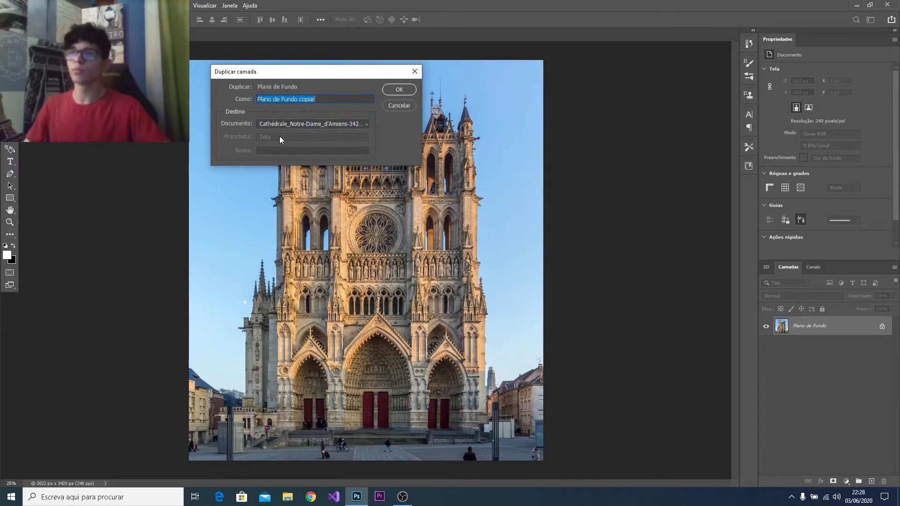
{"action": "left_click", "coordinate": [402, 93]}
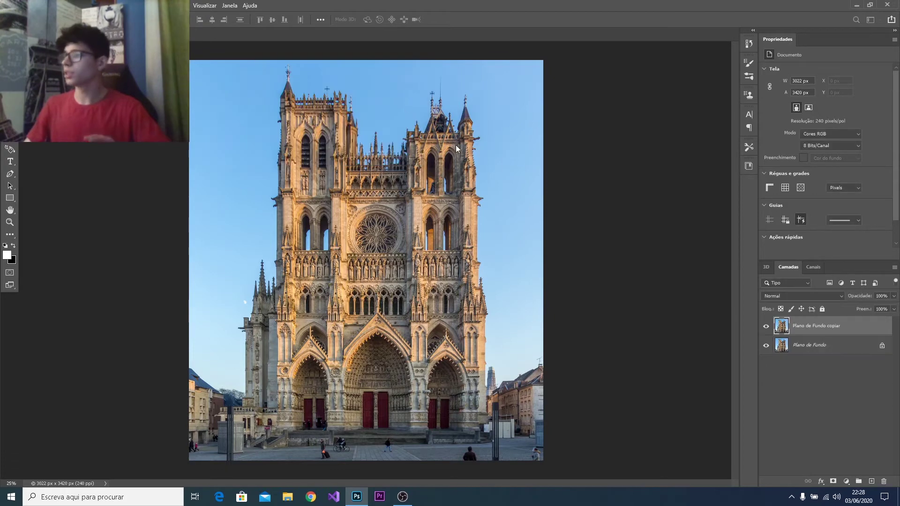
{"action": "key", "text": "ctrl+z"}
Step: Duplicate Plano de Fundo as a new layer named 'original'
{"action": "right_click", "coordinate": [834, 328]}
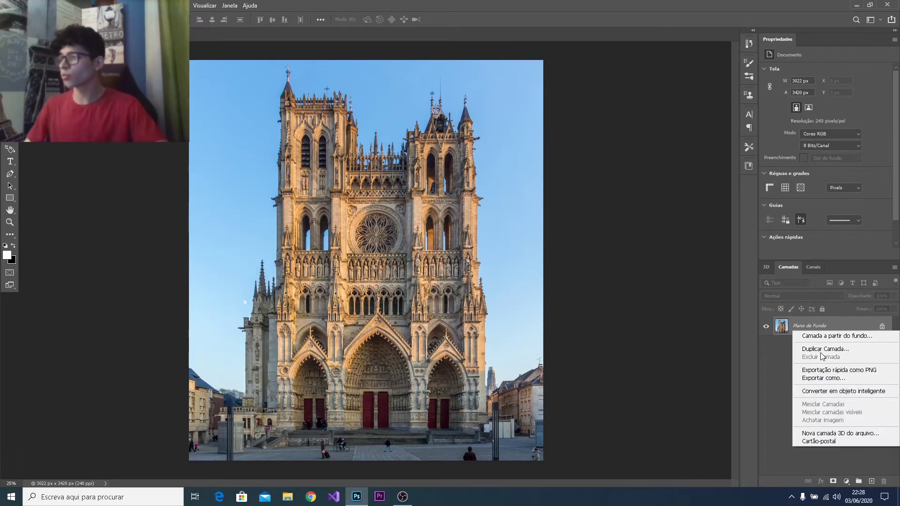
{"action": "left_click", "coordinate": [815, 354]}
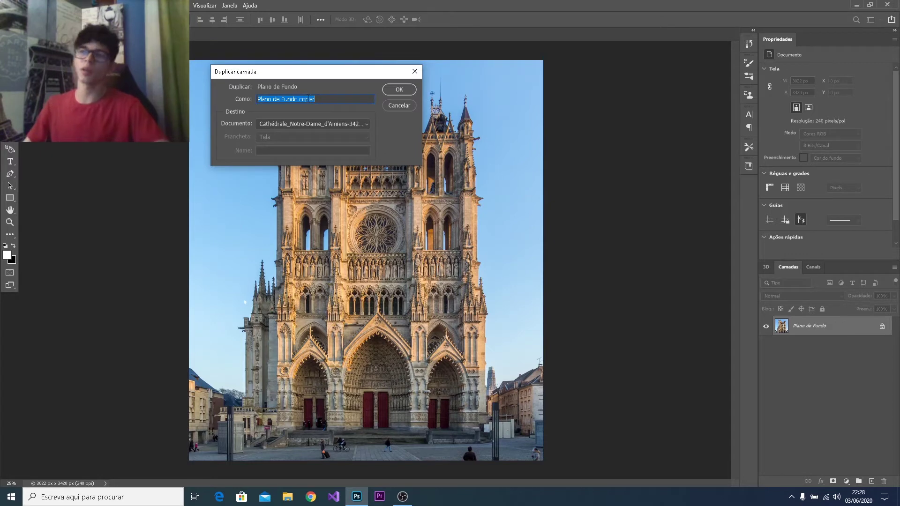
{"action": "key", "text": "BackSpace"}
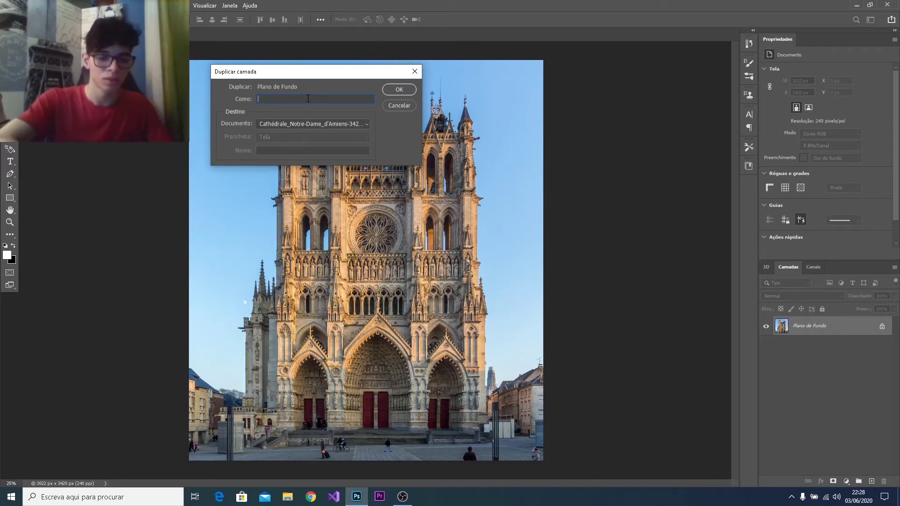
{"action": "type", "text": "pr"}
{"action": "key", "text": "BackSpace"}
{"action": "key", "text": "BackSpace"}
{"action": "type", "text": "o"}
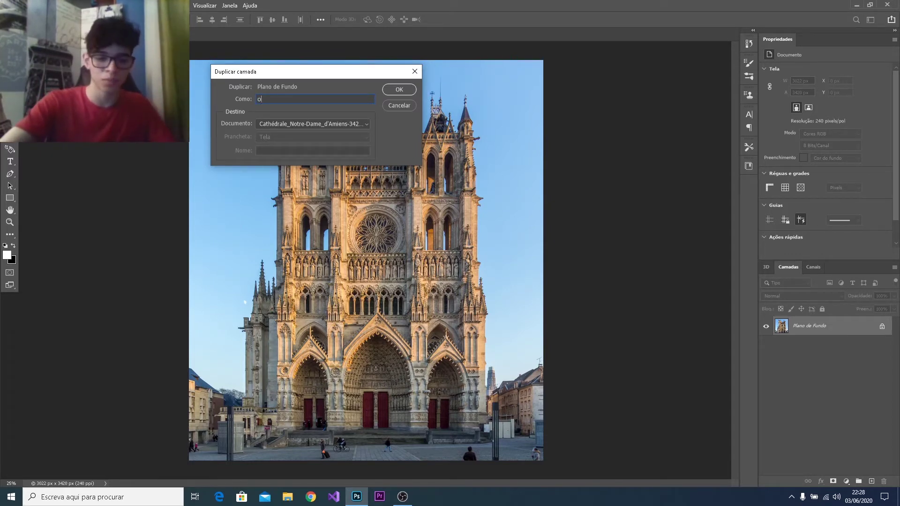
{"action": "type", "text": "riginal"}
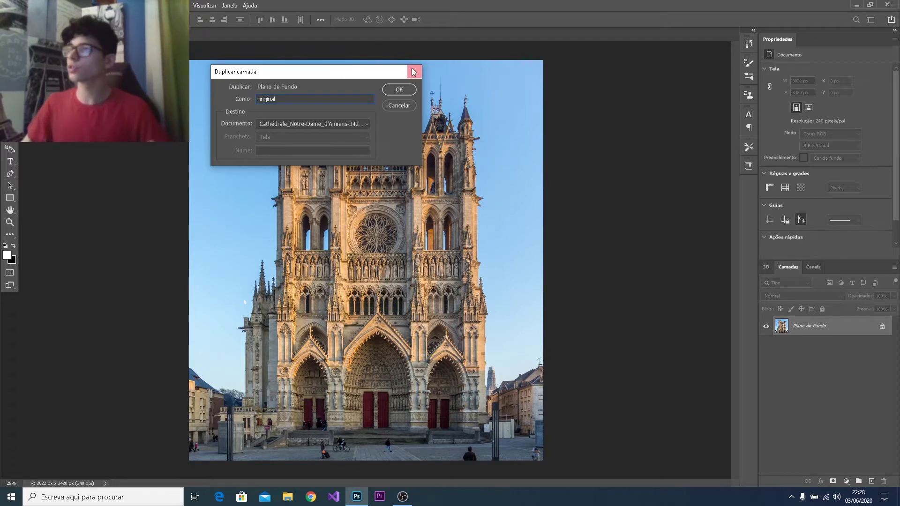
{"action": "left_click", "coordinate": [399, 90]}
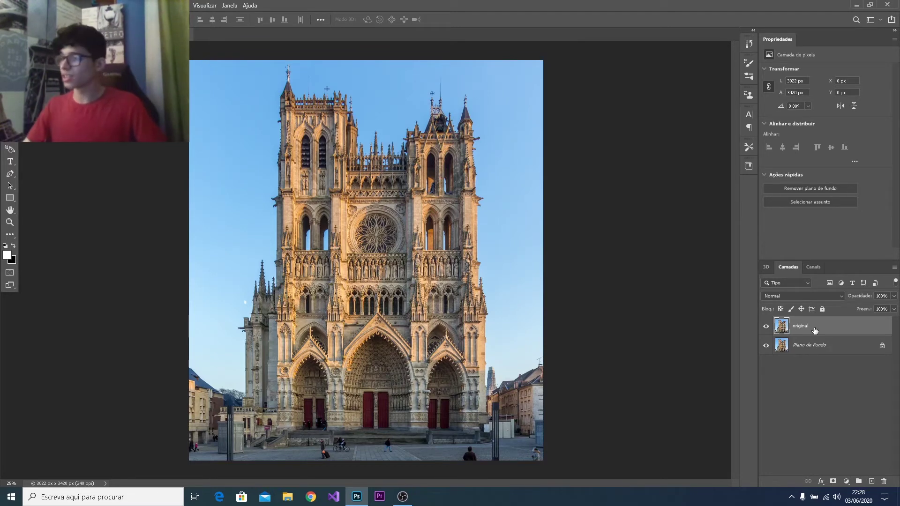
Step: Dismiss the layer menu and undo a trial Ctrl+J duplicate
{"action": "right_click", "coordinate": [816, 346]}
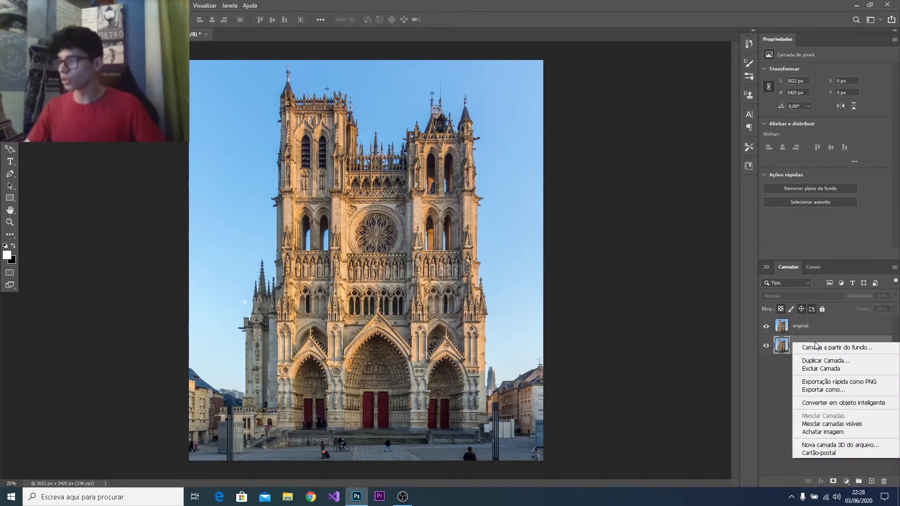
{"action": "left_click", "coordinate": [766, 358]}
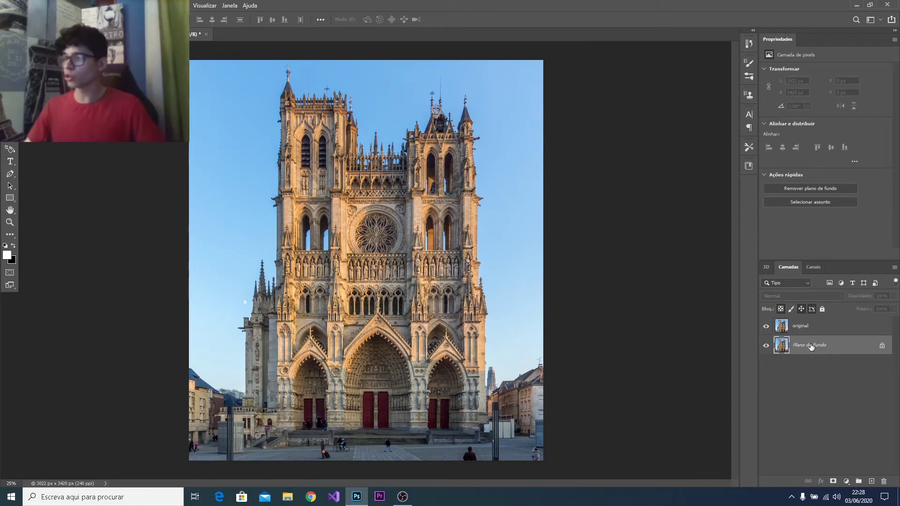
{"action": "key", "text": "ctrl+j"}
{"action": "key", "text": "ctrl+z"}
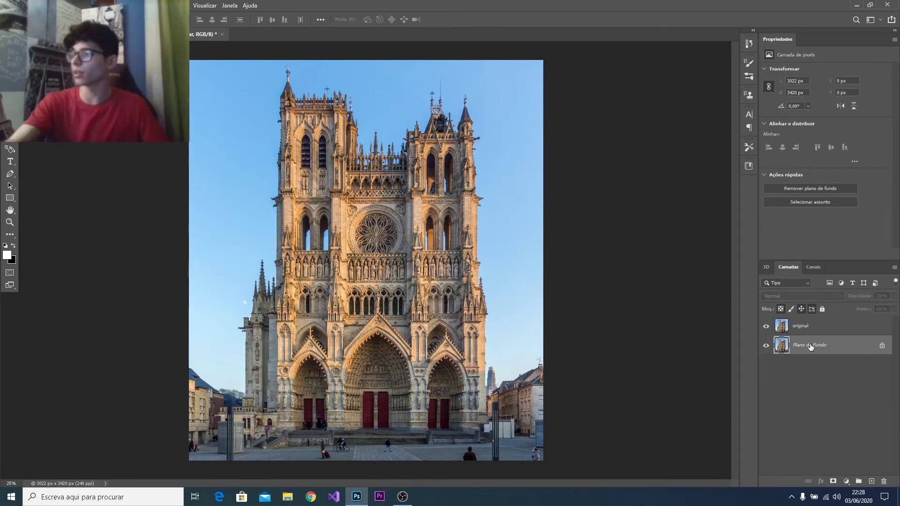
Step: Desaturate the original layer with Shift+Ctrl+U and duplicate it as original copiar
{"action": "left_click", "coordinate": [812, 328]}
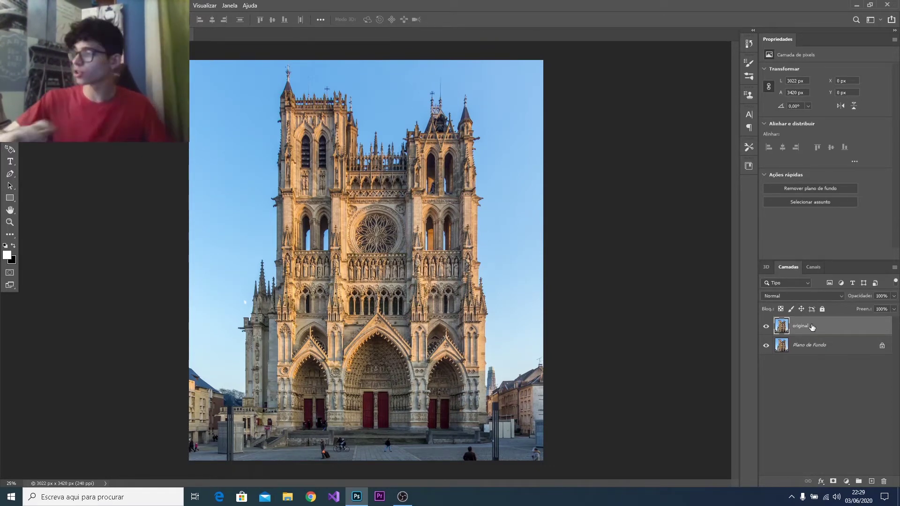
{"action": "key", "text": "ctrl+shift+u"}
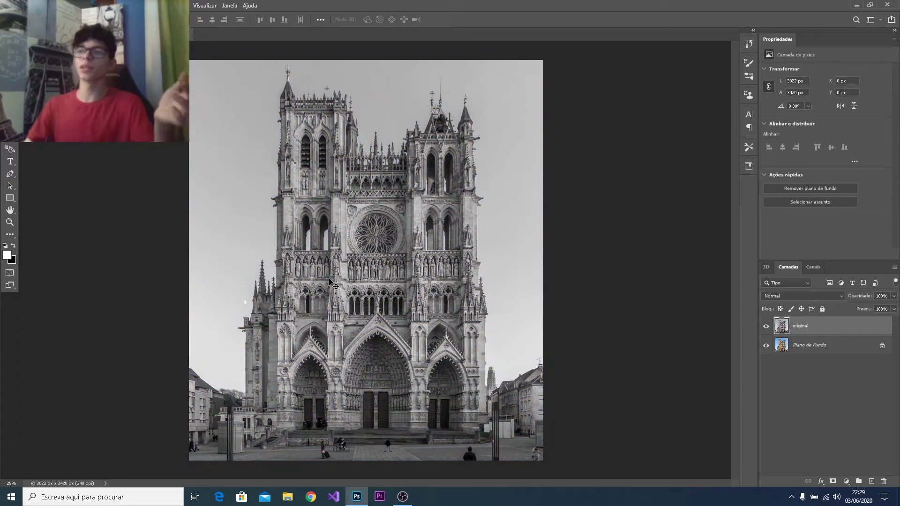
{"action": "key", "text": "ctrl+z"}
{"action": "left_click", "coordinate": [812, 330]}
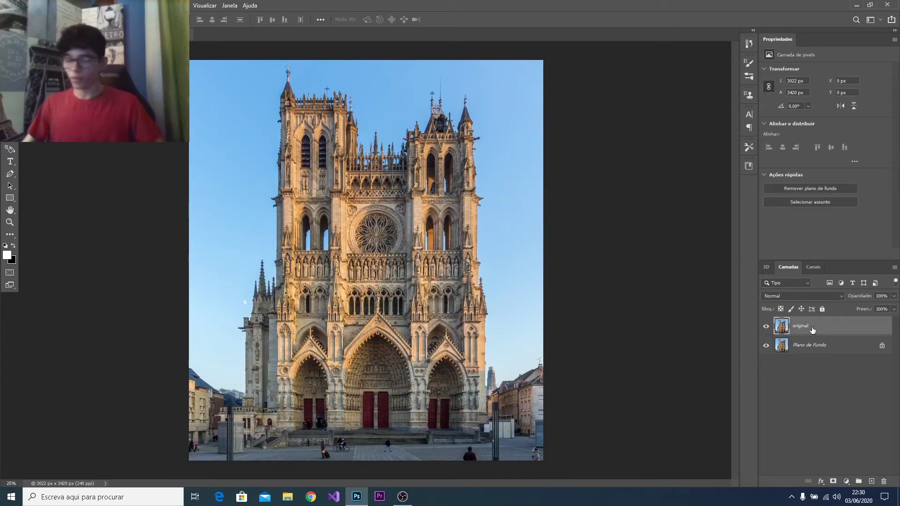
{"action": "key", "text": "ctrl+shift+u"}
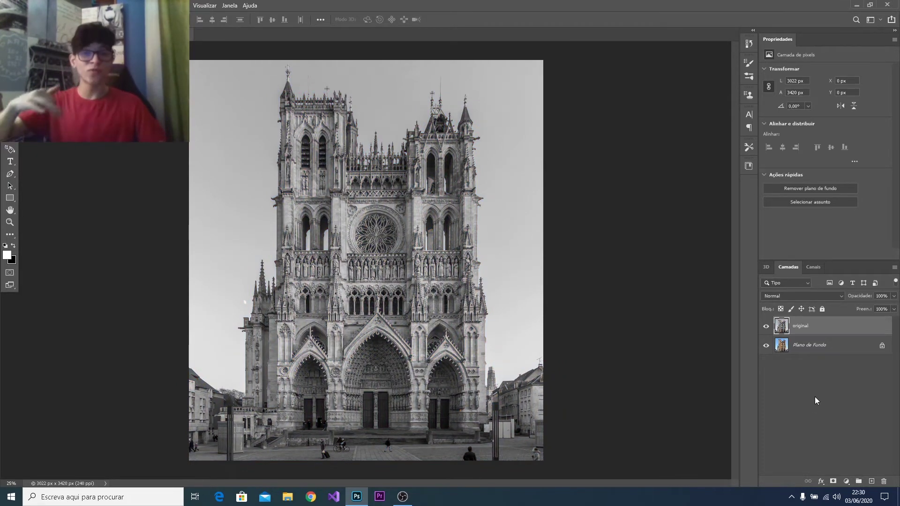
{"action": "key", "text": "ctrl+j"}
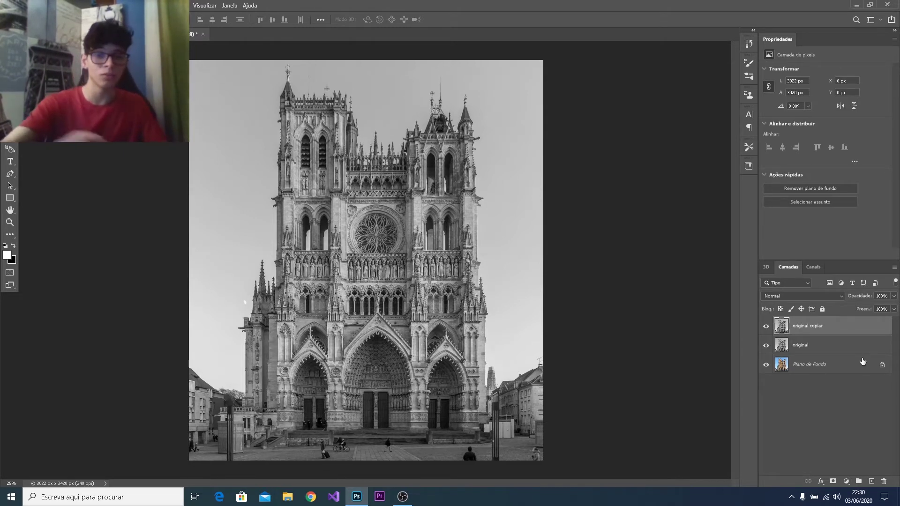
Step: Invert original copiar with Ctrl+I and convert it to a smart object
{"action": "key", "text": "ctrl+i"}
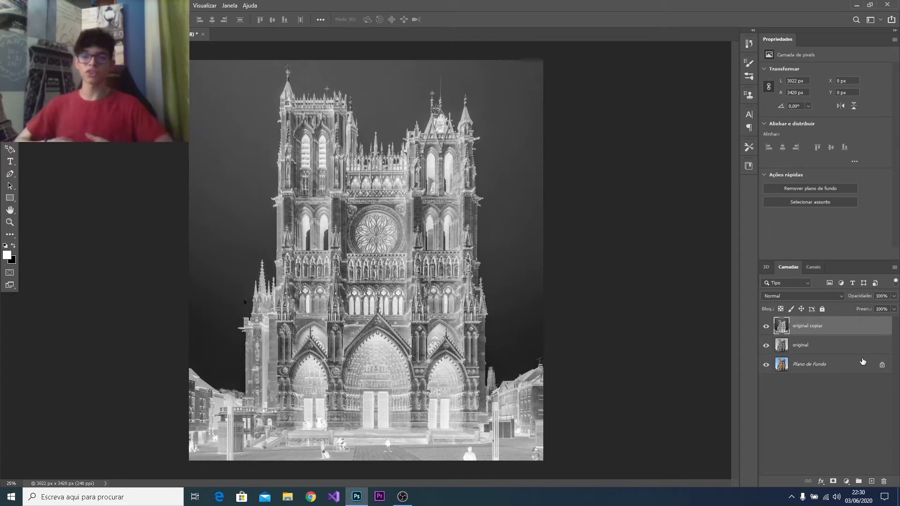
{"action": "right_click", "coordinate": [828, 330]}
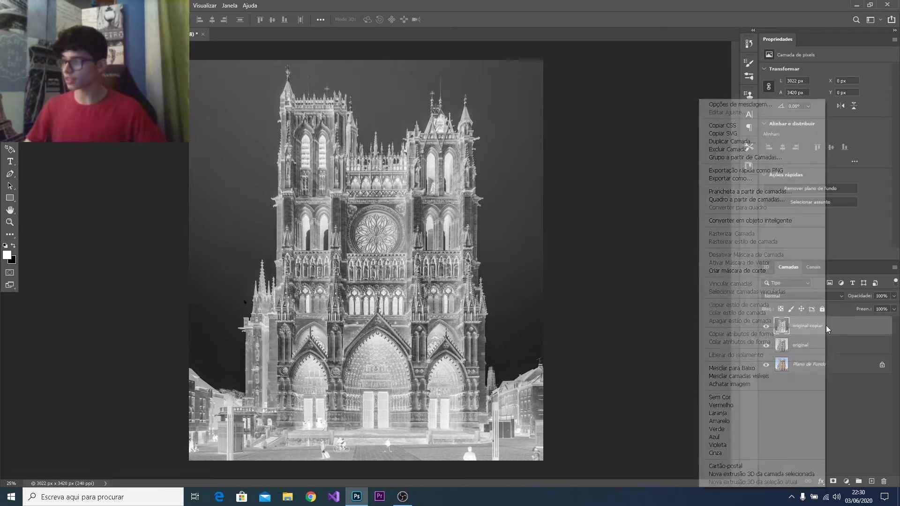
{"action": "left_click", "coordinate": [746, 222]}
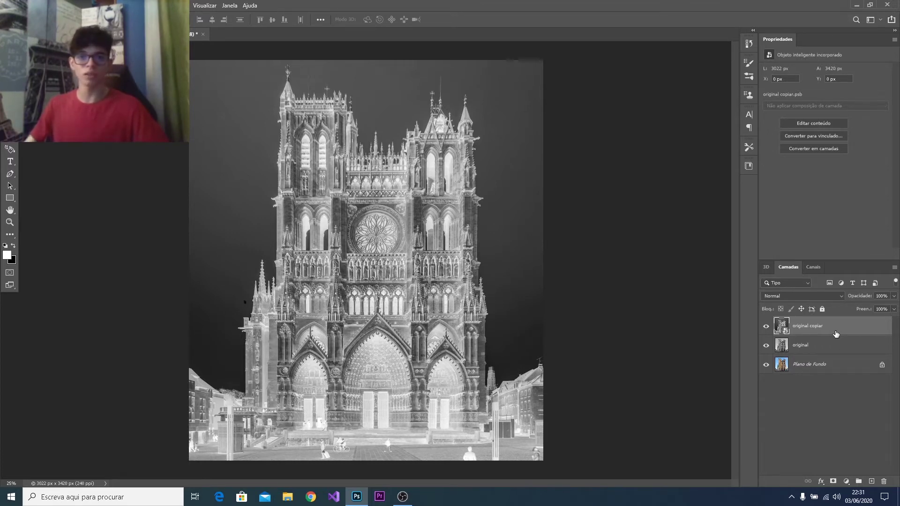
{"action": "left_click", "coordinate": [803, 297]}
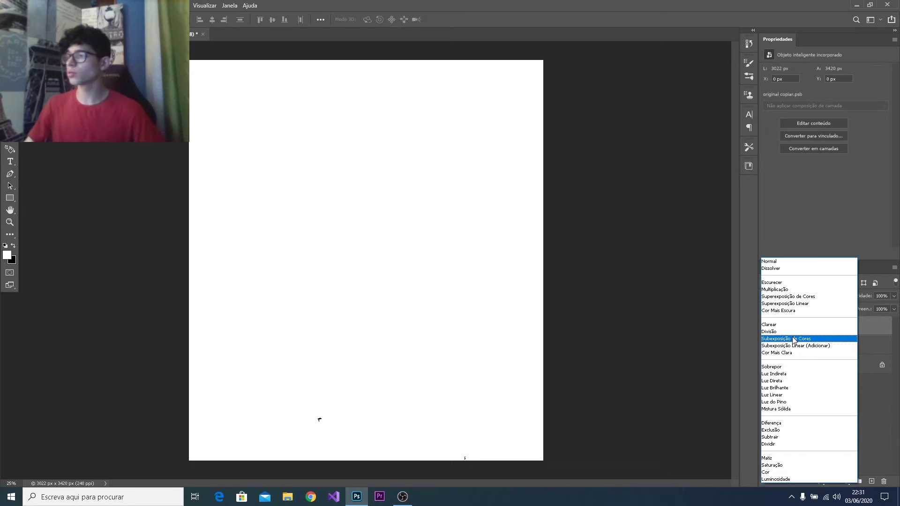
Step: Set original copiar to Subexposição de Cores and apply a 6,4 px Gaussian blur
{"action": "left_click", "coordinate": [794, 339]}
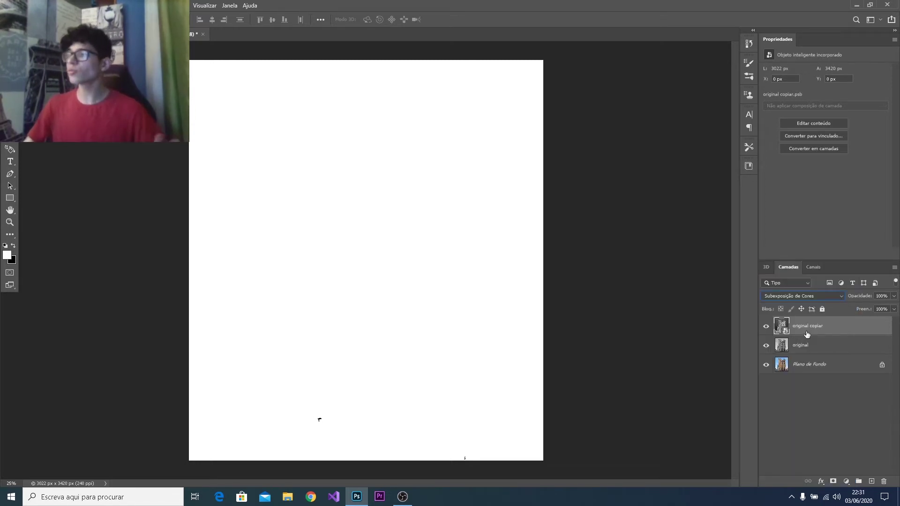
{"action": "left_click", "coordinate": [167, 5]}
{"action": "mouse_move", "coordinate": [225, 112]}
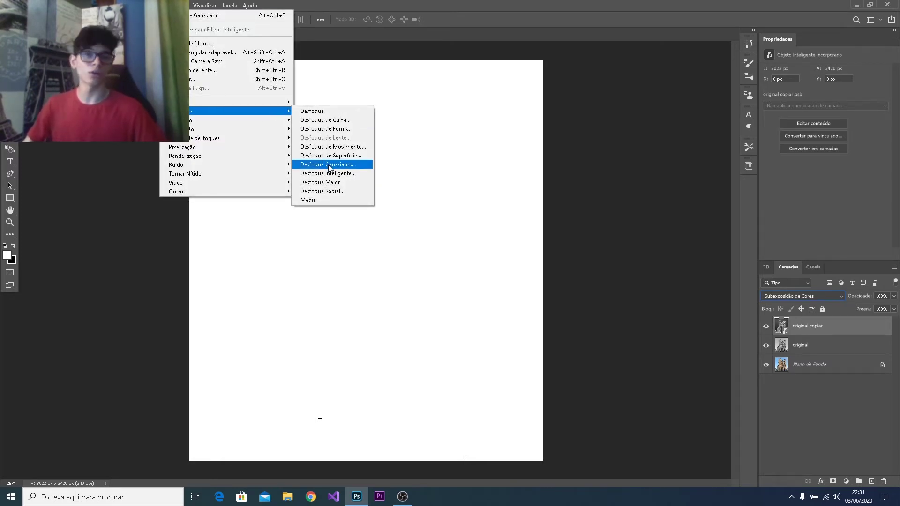
{"action": "left_click", "coordinate": [329, 168]}
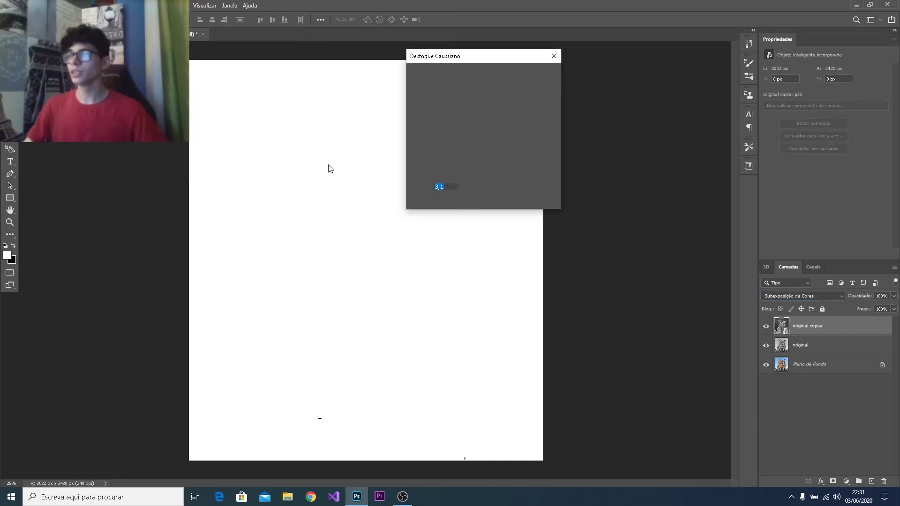
{"action": "left_click_drag", "start_coordinate": [429, 203], "coordinate": [444, 202]}
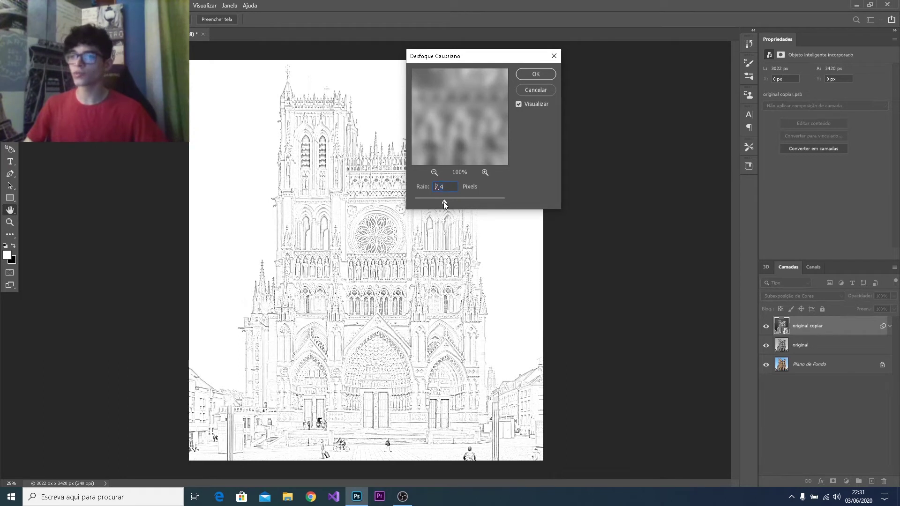
{"action": "left_click_drag", "start_coordinate": [516, 203], "coordinate": [516, 204]}
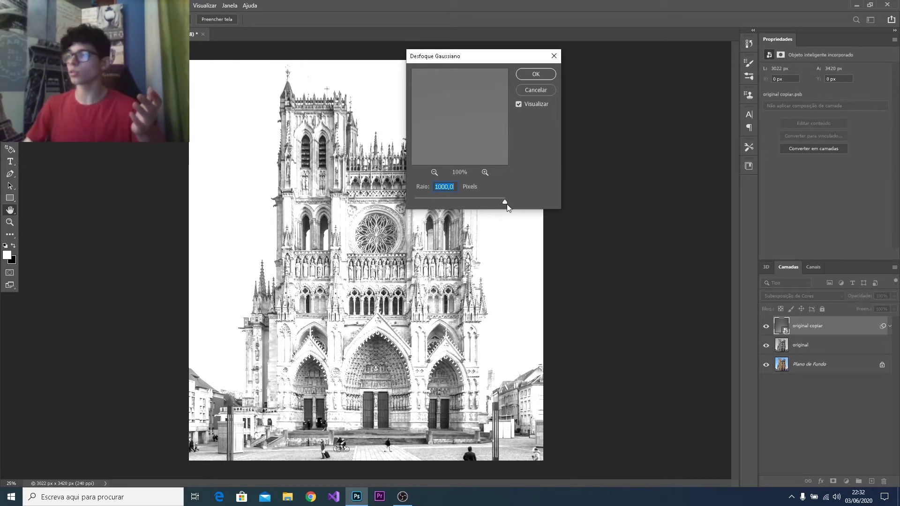
{"action": "mouse_move", "coordinate": [507, 203]}
{"action": "left_mouse_down"}
{"action": "mouse_move", "coordinate": [426, 202]}
{"action": "mouse_move", "coordinate": [434, 202]}
{"action": "left_mouse_up"}
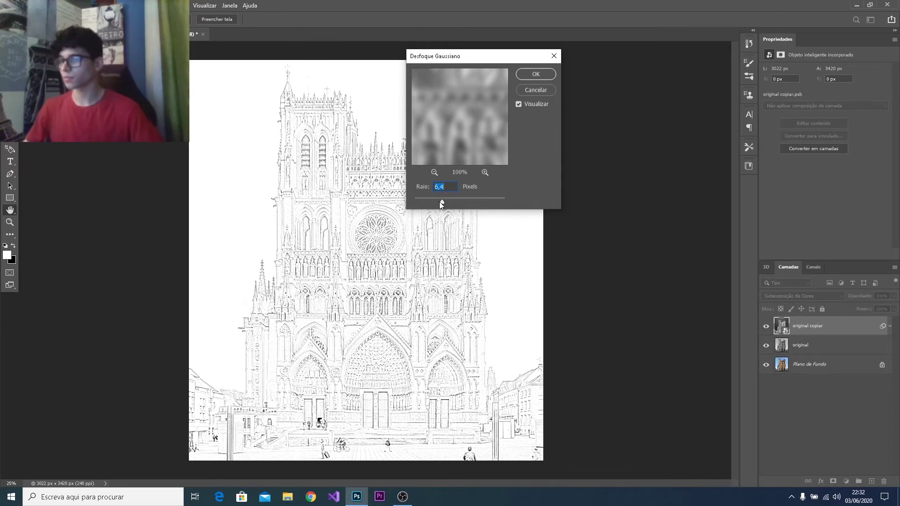
{"action": "key", "text": "Return"}
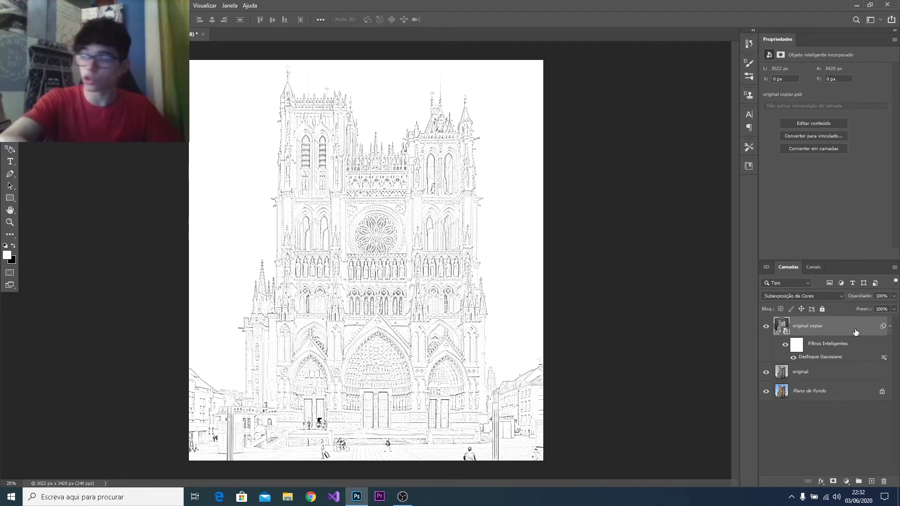
Step: Duplicate the blurred layer as original copiar 2, solo it, and load the RGB brightness selection
{"action": "key", "text": "ctrl+j"}
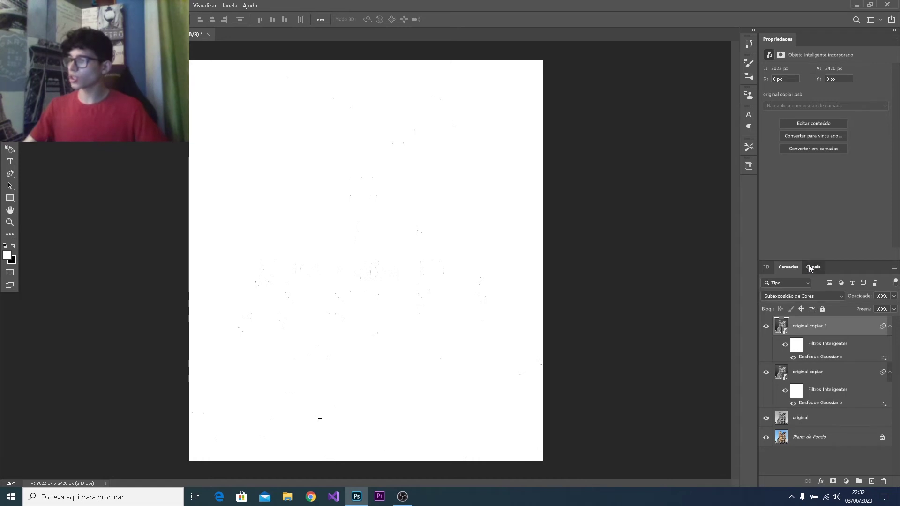
{"action": "left_click", "coordinate": [811, 267]}
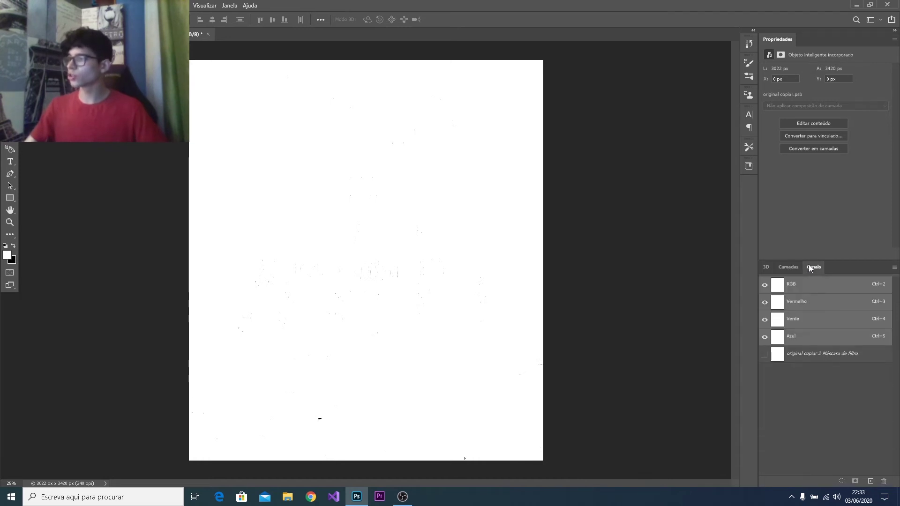
{"action": "left_click", "coordinate": [792, 267]}
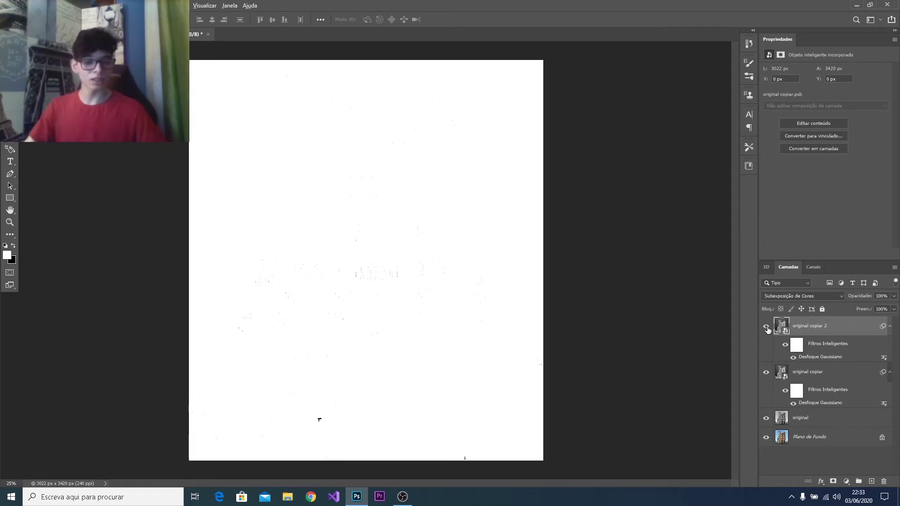
{"action": "left_click", "coordinate": [766, 327], "text": "alt"}
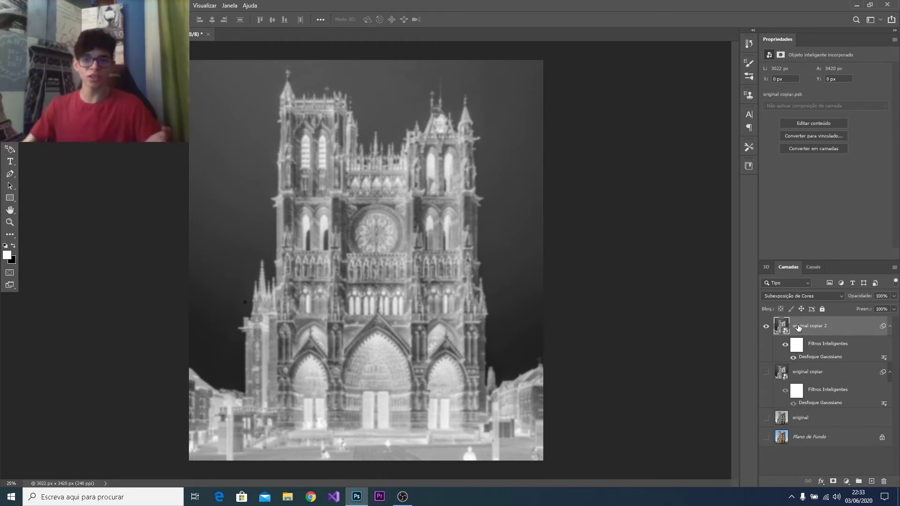
{"action": "left_click", "coordinate": [814, 267]}
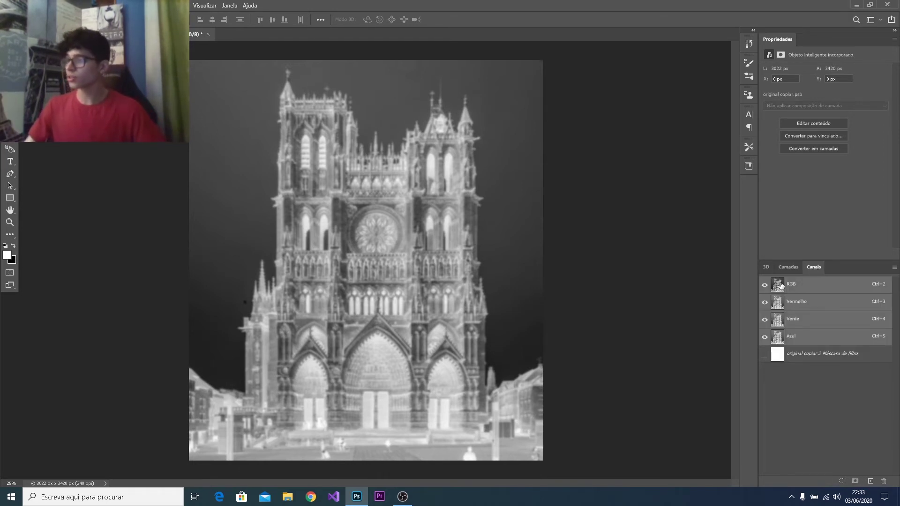
{"action": "key", "text": "super"}
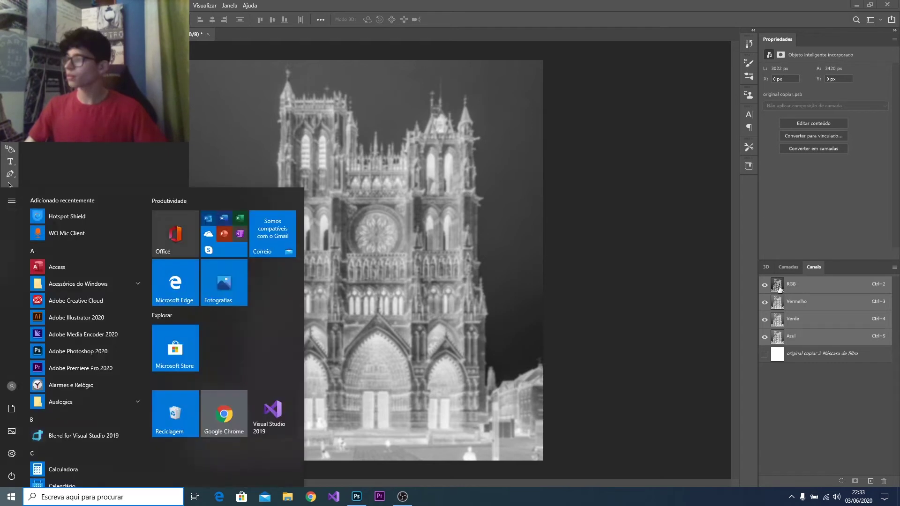
{"action": "key", "text": "super"}
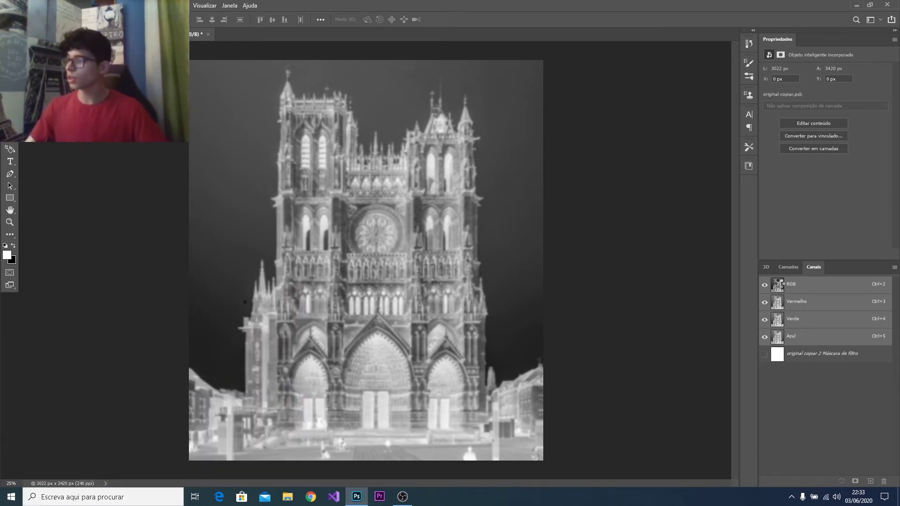
{"action": "left_click", "coordinate": [779, 283], "text": "ctrl"}
Step: Load the RGB luminosity selection and add it as a layer mask on original copiar
{"action": "left_click", "coordinate": [779, 268]}
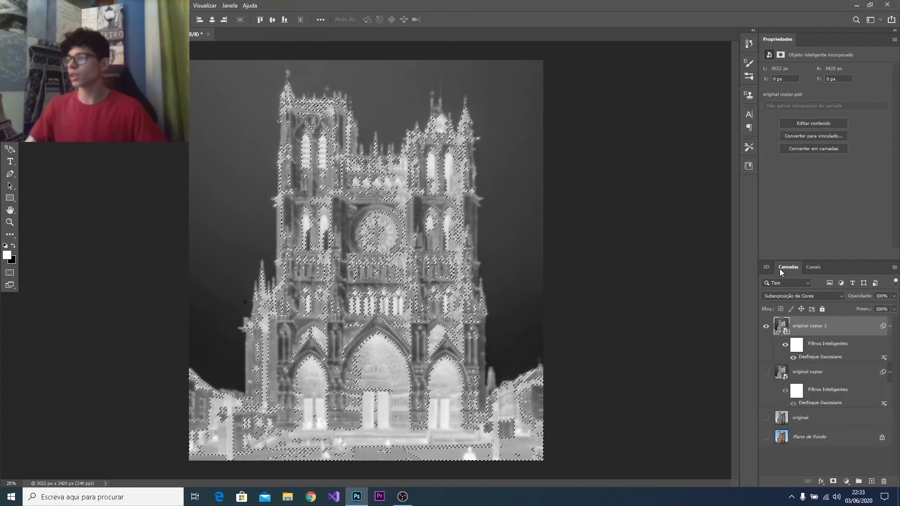
{"action": "left_click", "coordinate": [766, 328], "text": "alt"}
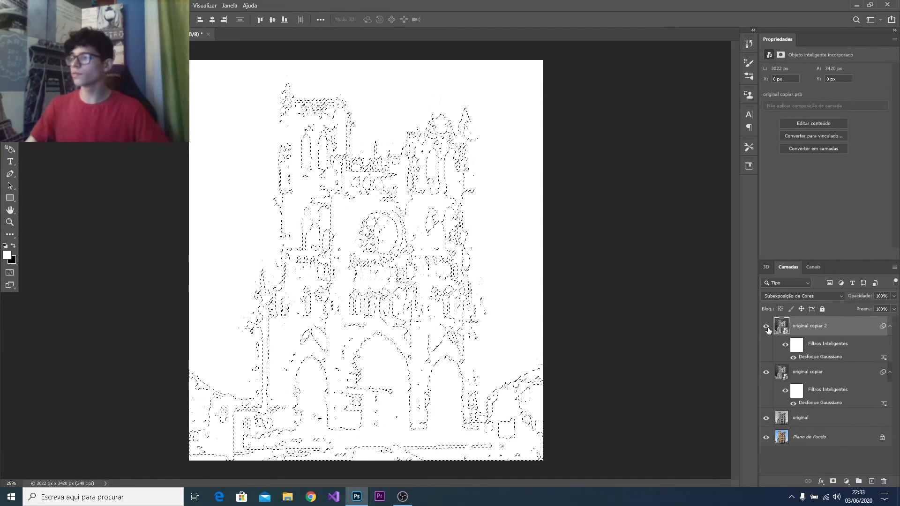
{"action": "left_click", "coordinate": [767, 327], "text": "alt"}
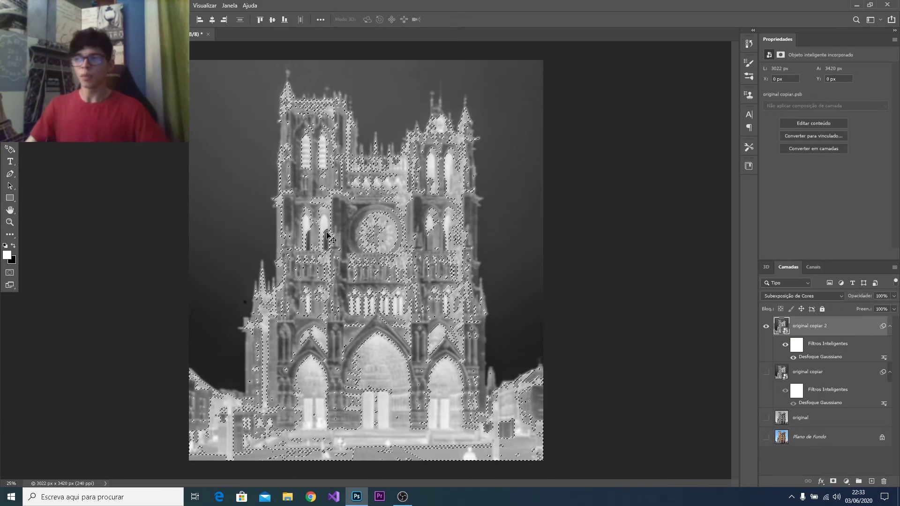
{"action": "left_click", "coordinate": [824, 375]}
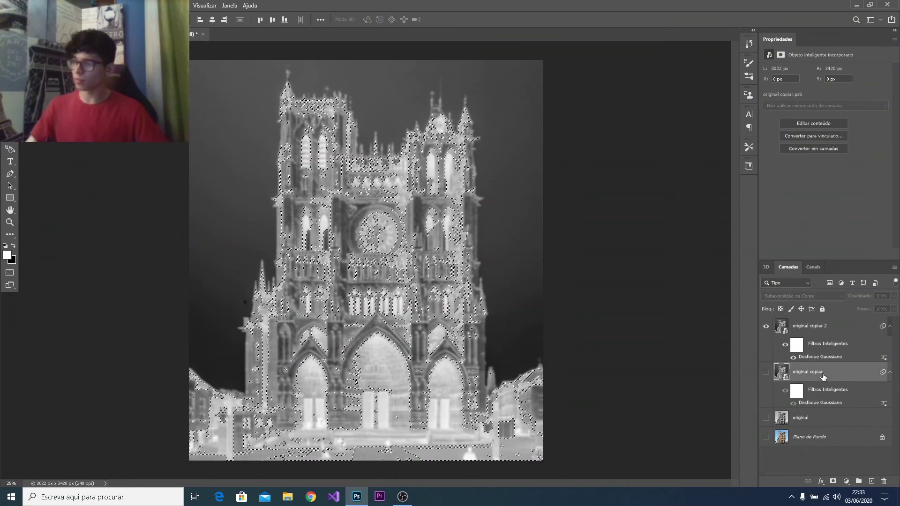
{"action": "left_click", "coordinate": [834, 481]}
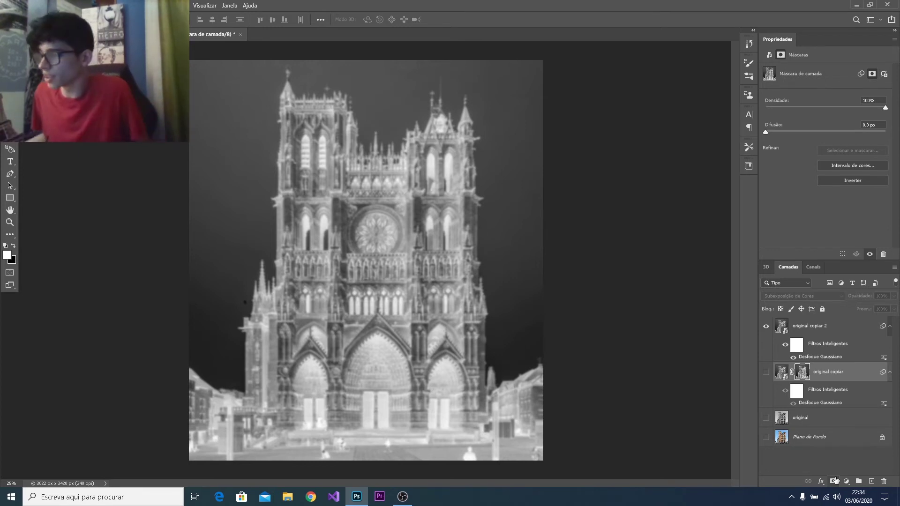
Step: Hide original copiar 2, show original copiar and original, and invert original copiar
{"action": "left_click", "coordinate": [767, 328]}
{"action": "left_click", "coordinate": [767, 372]}
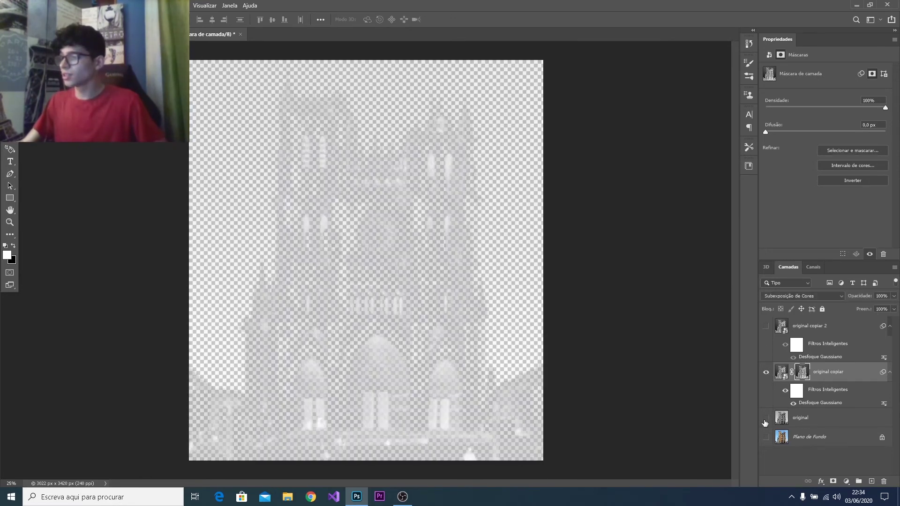
{"action": "left_click", "coordinate": [766, 418]}
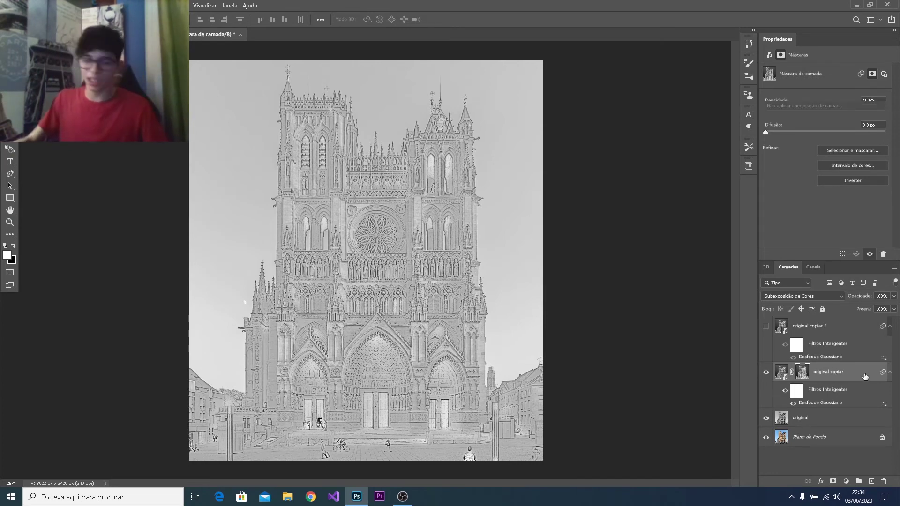
{"action": "key", "text": "ctrl+i"}
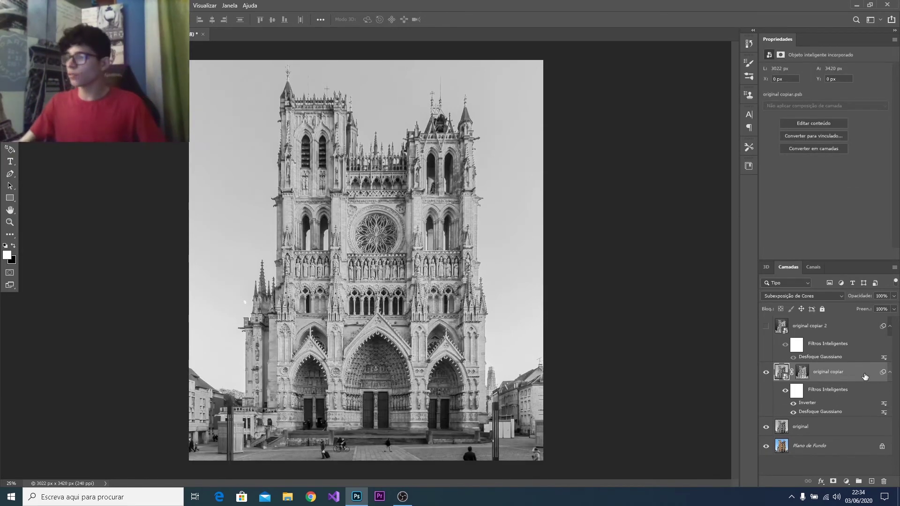
Step: Invert original copiar again and re-edit its Desfoque Gaussiano to a 7,8 px radius
{"action": "key", "text": "ctrl+i"}
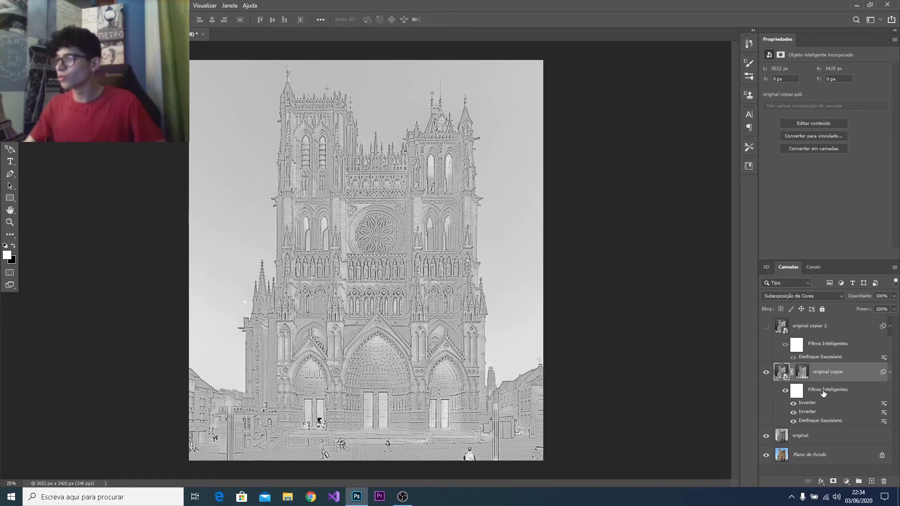
{"action": "double_click", "coordinate": [822, 422]}
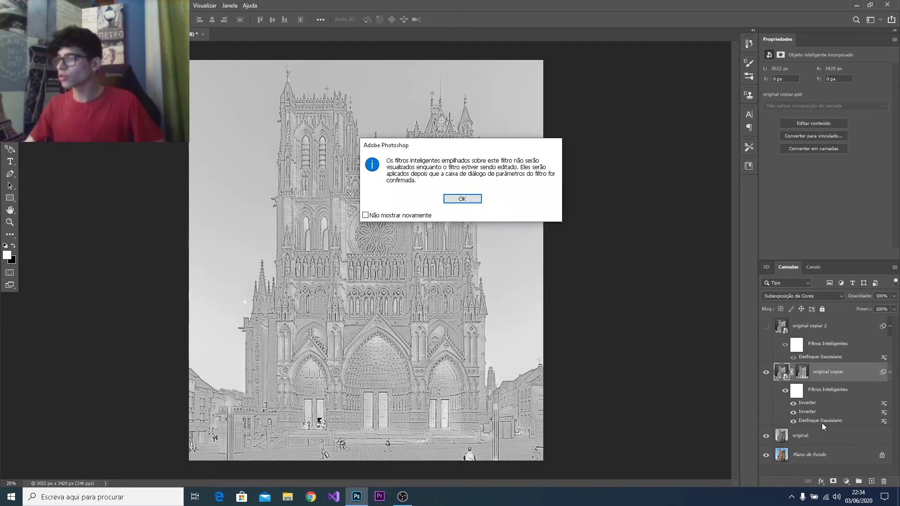
{"action": "left_click", "coordinate": [463, 200]}
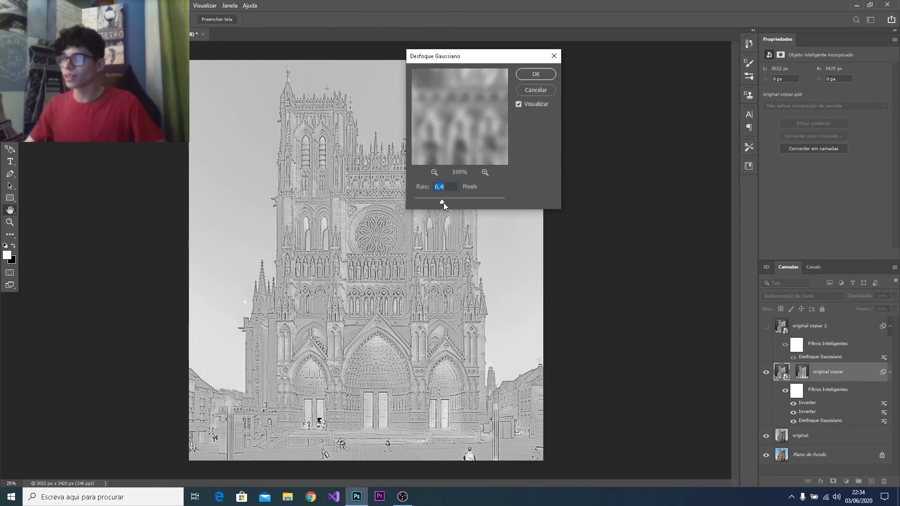
{"action": "mouse_move", "coordinate": [437, 200]}
{"action": "left_mouse_down"}
{"action": "mouse_move", "coordinate": [416, 199]}
{"action": "mouse_move", "coordinate": [457, 206]}
{"action": "left_mouse_up"}
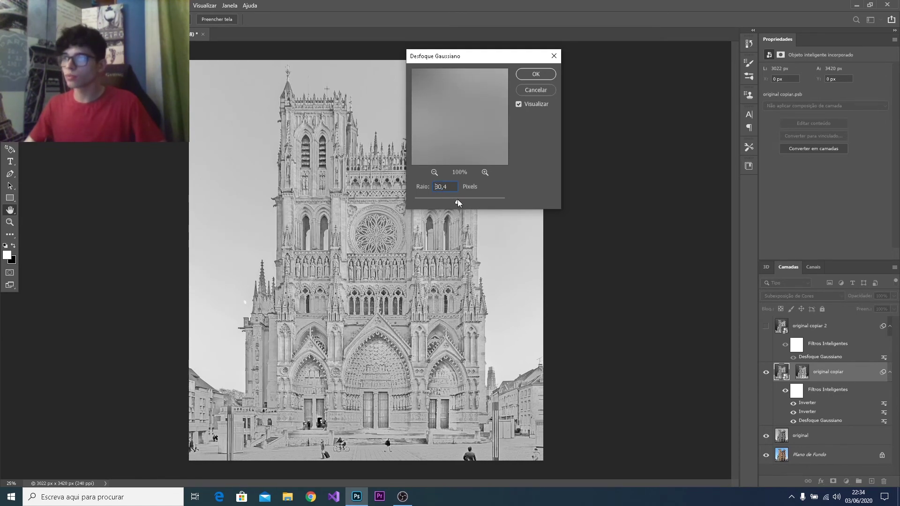
{"action": "left_click_drag", "start_coordinate": [458, 200], "coordinate": [443, 201]}
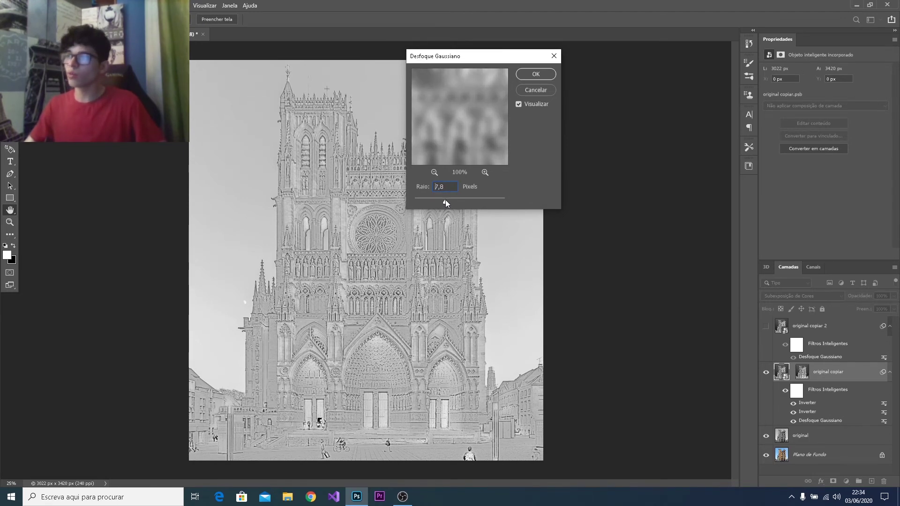
{"action": "left_click", "coordinate": [445, 202]}
{"action": "left_click", "coordinate": [534, 74]}
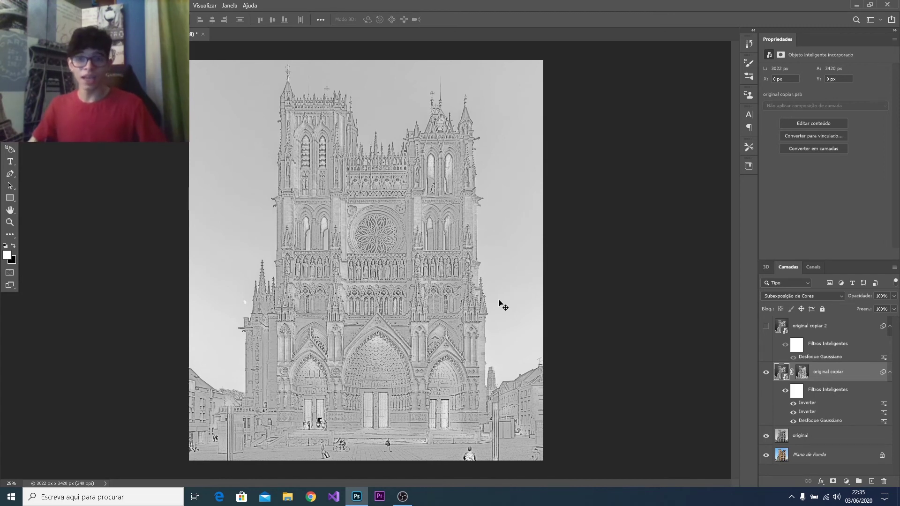
{"action": "left_click", "coordinate": [844, 328]}
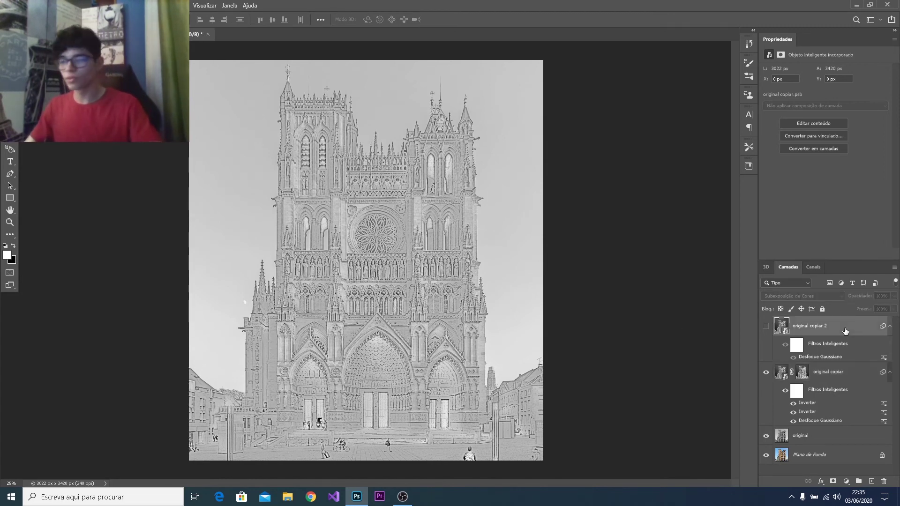
Step: Delete original copiar 2 and add a Gradient Map adjustment layer above original copiar
{"action": "key", "text": "Delete"}
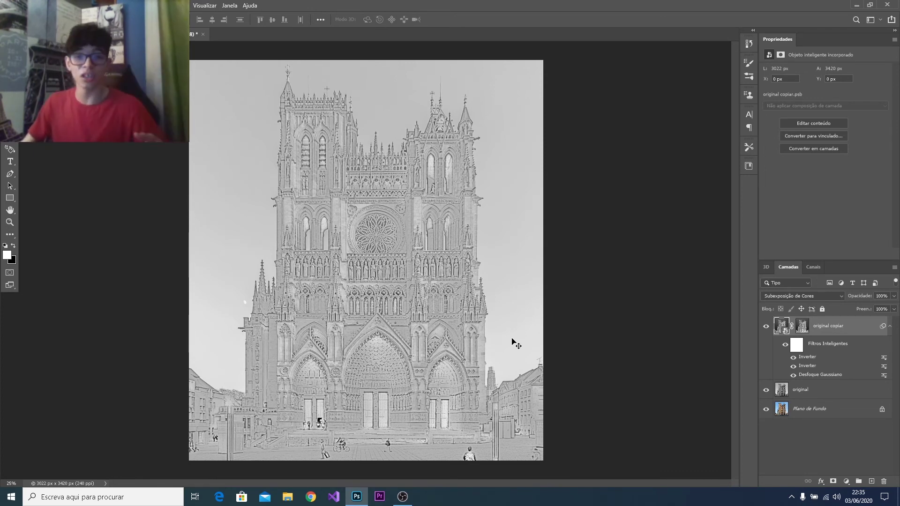
{"action": "left_click", "coordinate": [802, 390]}
{"action": "left_click", "coordinate": [792, 442]}
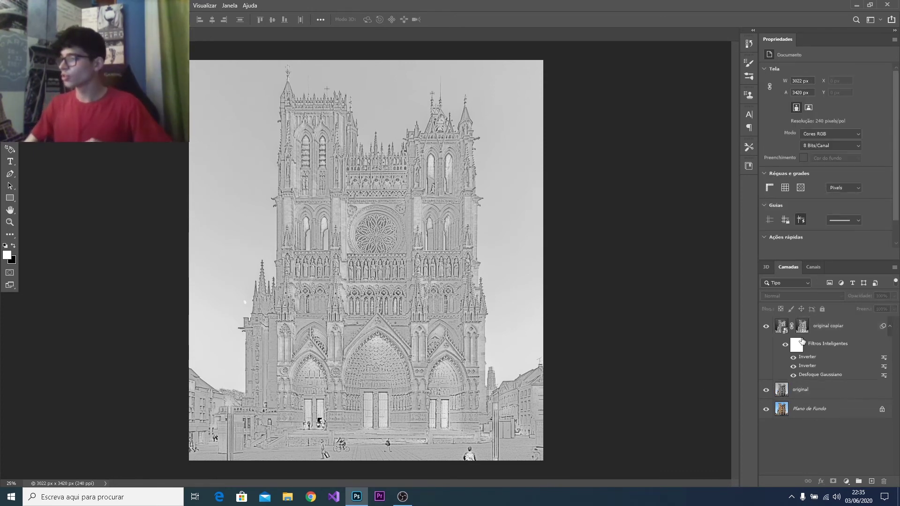
{"action": "left_click", "coordinate": [821, 332]}
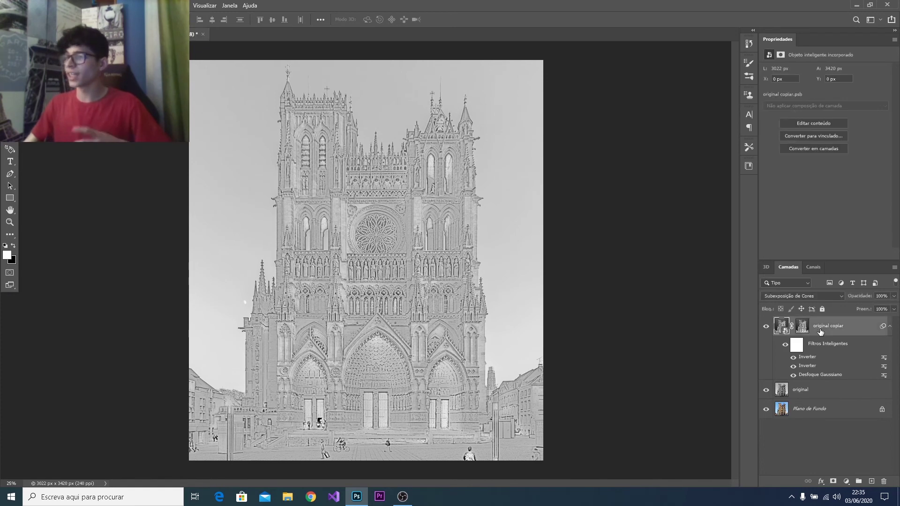
{"action": "left_click", "coordinate": [839, 482]}
{"action": "left_click", "coordinate": [844, 466]}
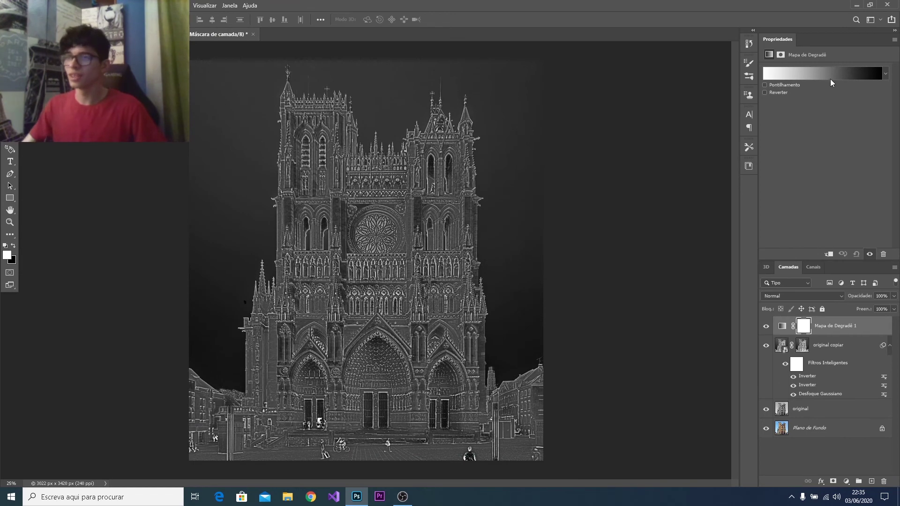
Step: Open the Gradient Map's gradient editor and scroll through its preset groups
{"action": "left_click", "coordinate": [831, 80]}
{"action": "key", "text": "Escape"}
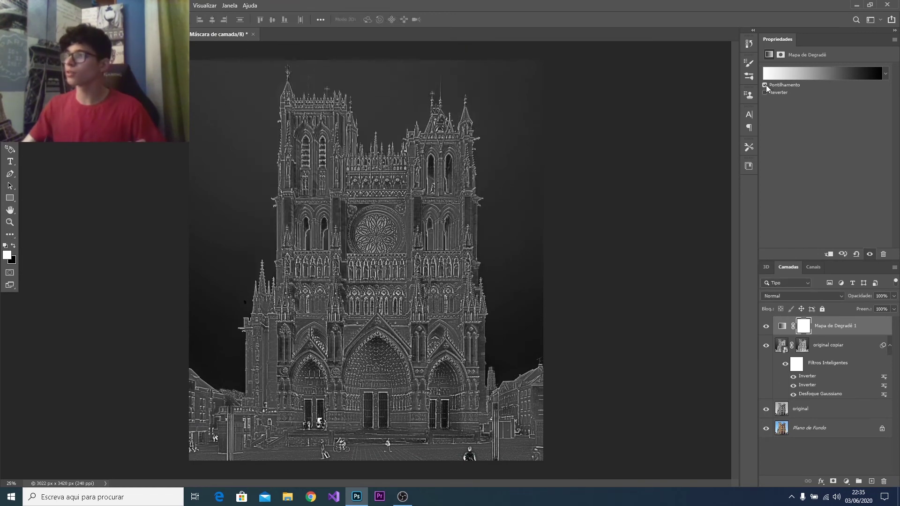
{"action": "left_click", "coordinate": [792, 69]}
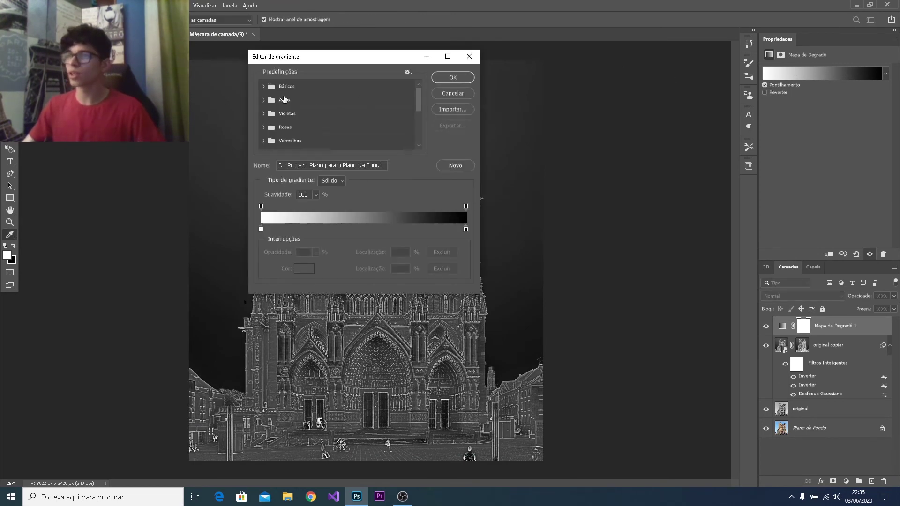
{"action": "left_click", "coordinate": [471, 57]}
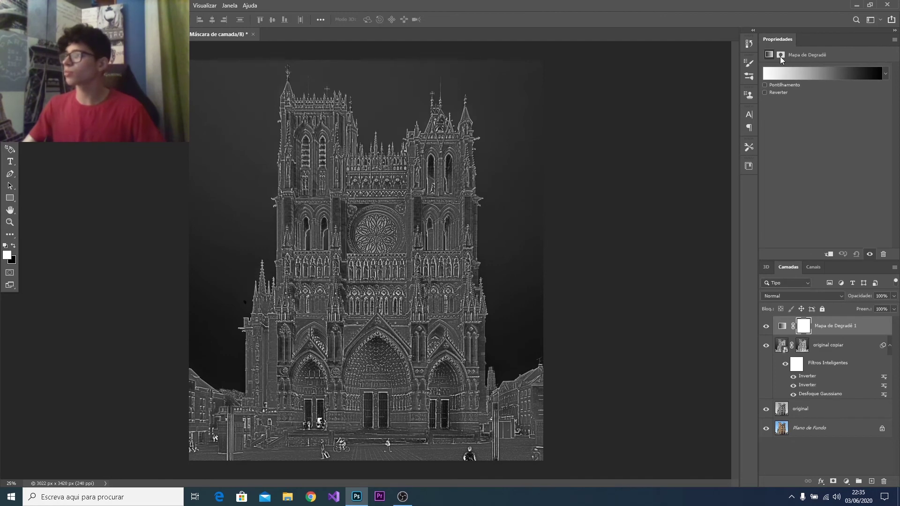
{"action": "left_click", "coordinate": [786, 76]}
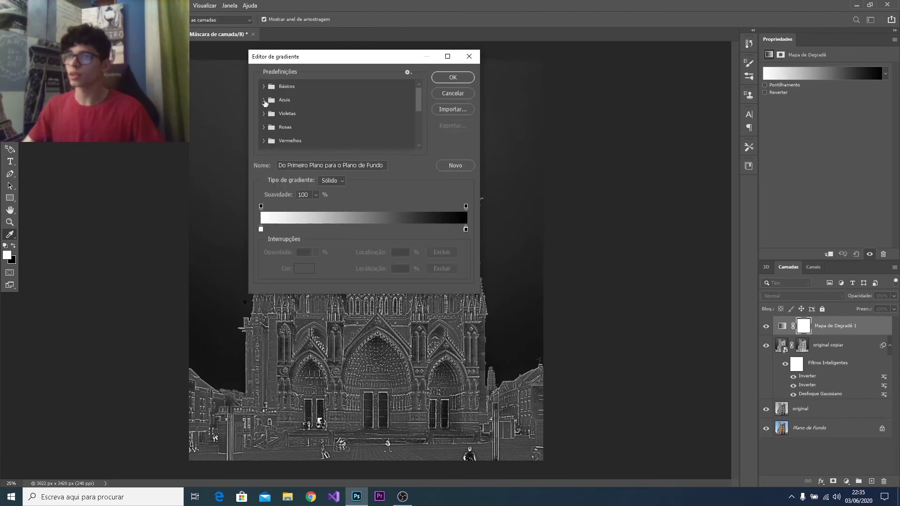
{"action": "scroll", "coordinate": [265, 105], "scroll_direction": "down", "scroll_amount": 2}
{"action": "scroll", "coordinate": [265, 111], "scroll_direction": "down", "scroll_amount": 2}
{"action": "scroll", "coordinate": [266, 115], "scroll_direction": "down", "scroll_amount": 1}
{"action": "scroll", "coordinate": [266, 120], "scroll_direction": "down", "scroll_amount": 1}
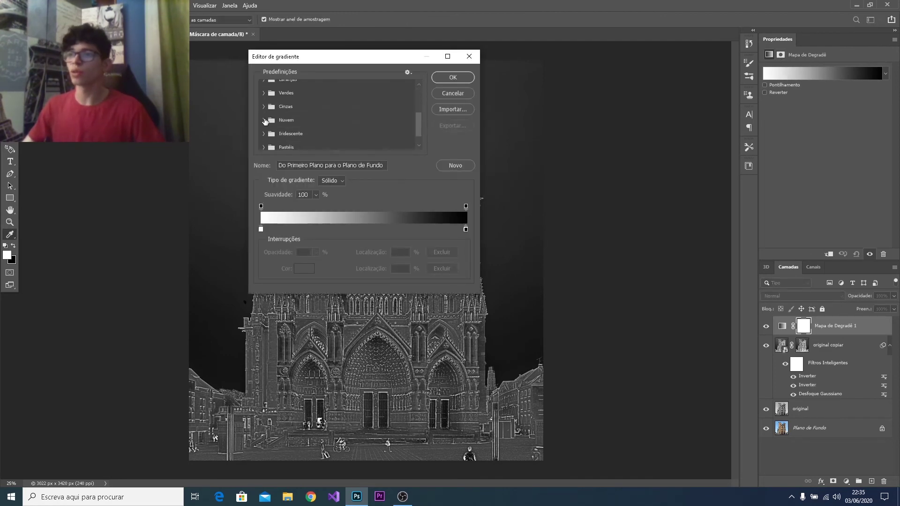
Step: Preview the Nuvem and Iridescente gradient presets on the sketch
{"action": "left_click", "coordinate": [264, 121]}
{"action": "left_click", "coordinate": [381, 136]}
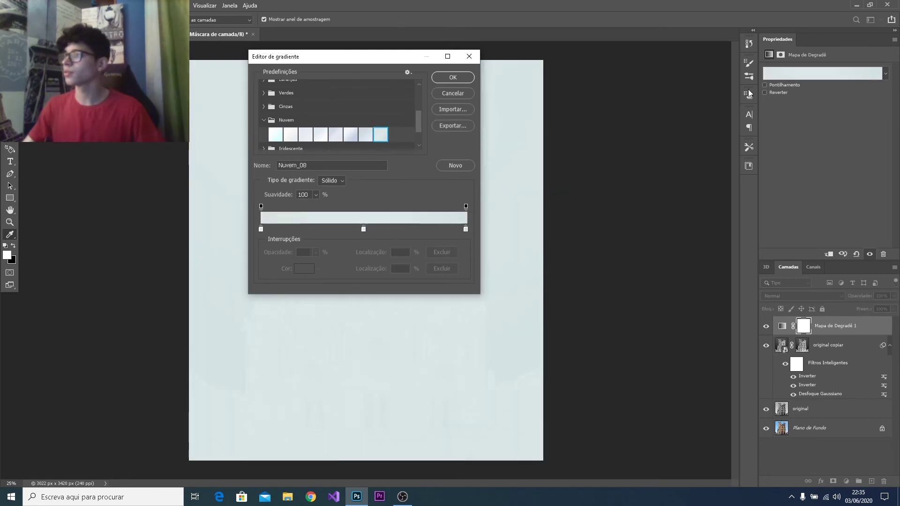
{"action": "left_click", "coordinate": [279, 135]}
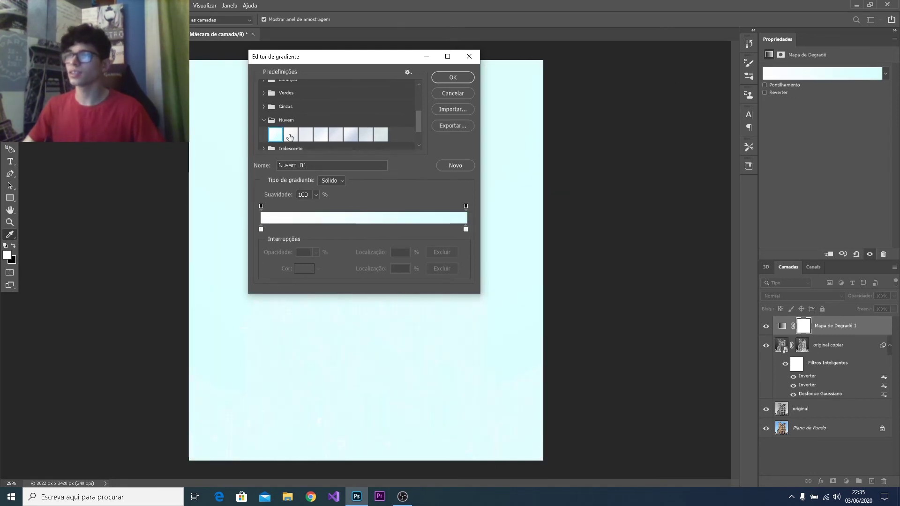
{"action": "scroll", "coordinate": [288, 137], "scroll_direction": "down", "scroll_amount": 2}
{"action": "left_click", "coordinate": [263, 115]}
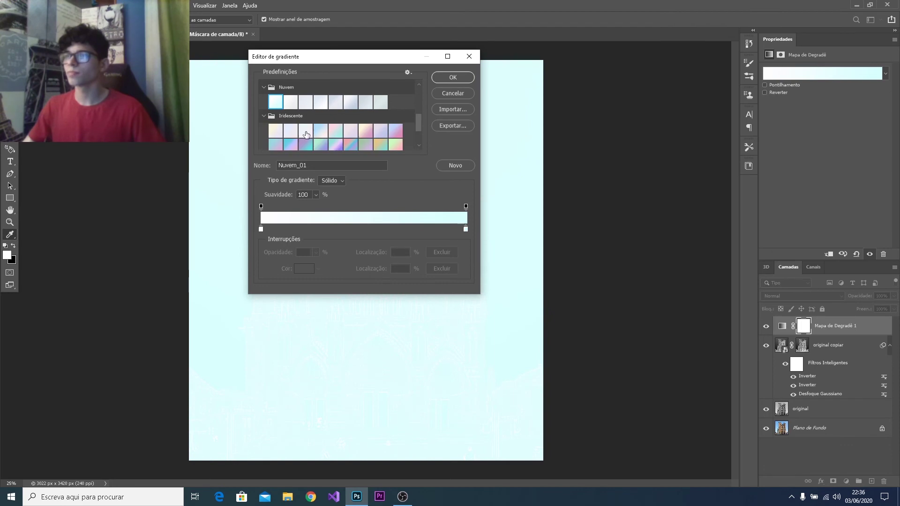
{"action": "left_click", "coordinate": [290, 135]}
{"action": "left_click", "coordinate": [324, 144]}
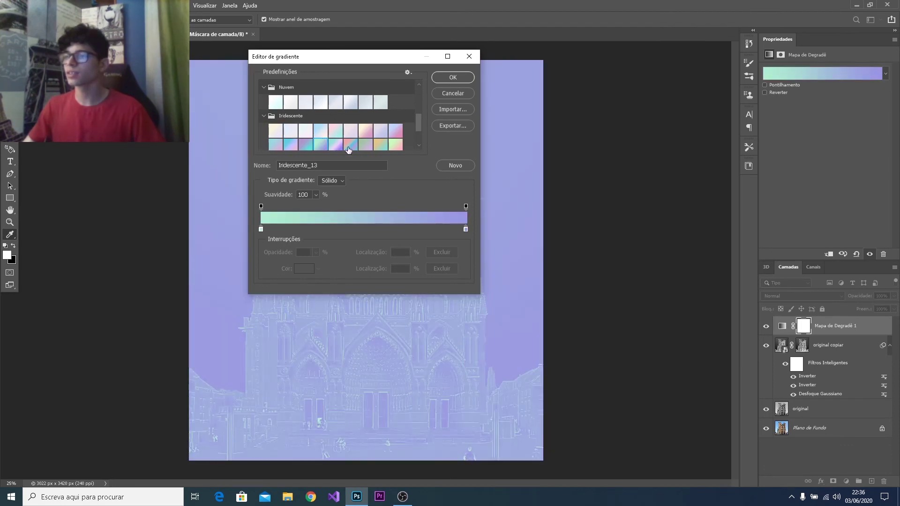
{"action": "left_click", "coordinate": [350, 145]}
{"action": "left_click", "coordinate": [381, 145]}
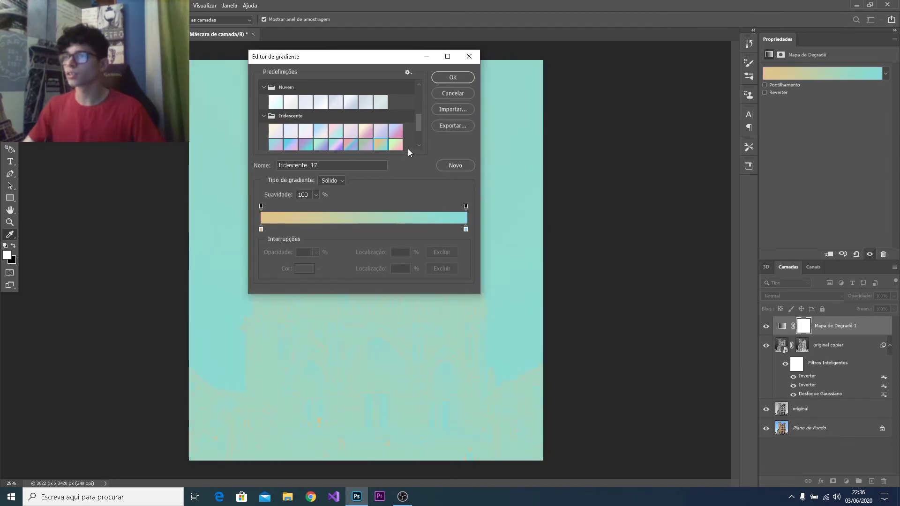
{"action": "left_click", "coordinate": [395, 145]}
{"action": "scroll", "coordinate": [313, 136], "scroll_direction": "up", "scroll_amount": 5}
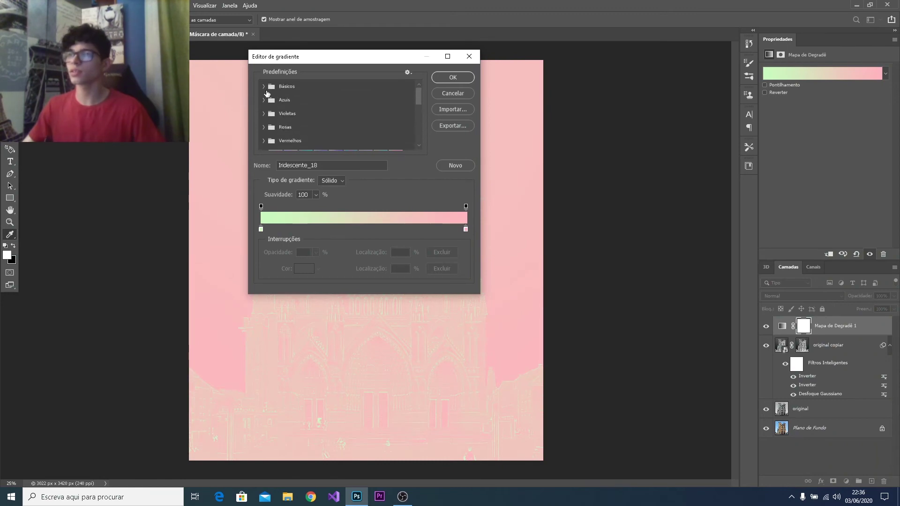
Step: Choose the Básicos Preto, Branco black-to-white gradient and confirm it
{"action": "left_click", "coordinate": [266, 89]}
{"action": "left_click", "coordinate": [303, 100]}
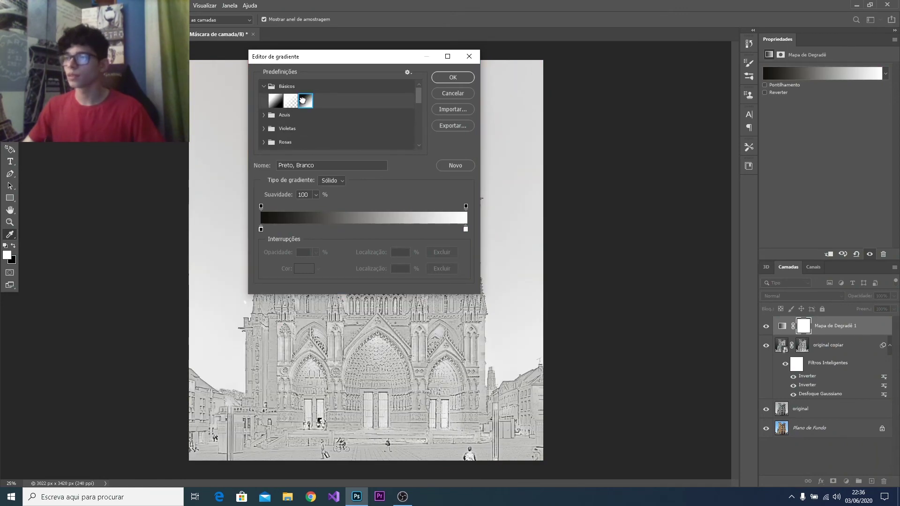
{"action": "left_click", "coordinate": [279, 100]}
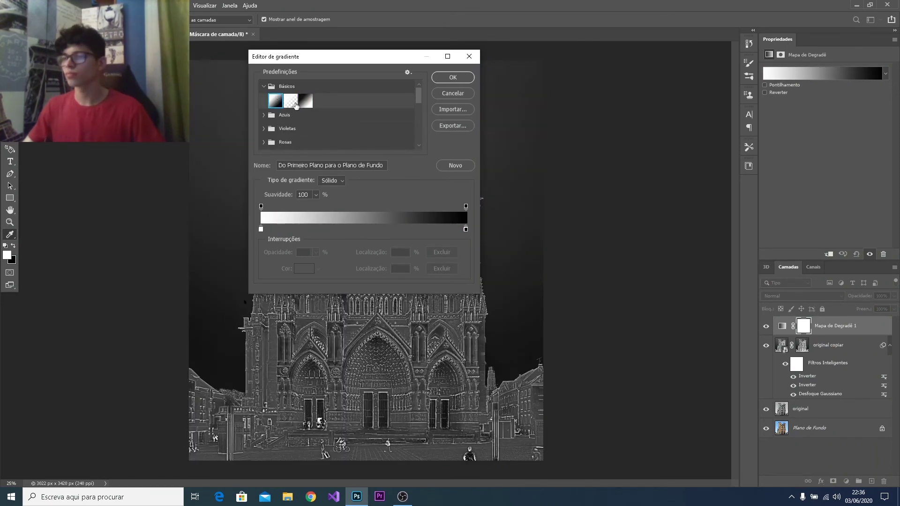
{"action": "left_click", "coordinate": [310, 101]}
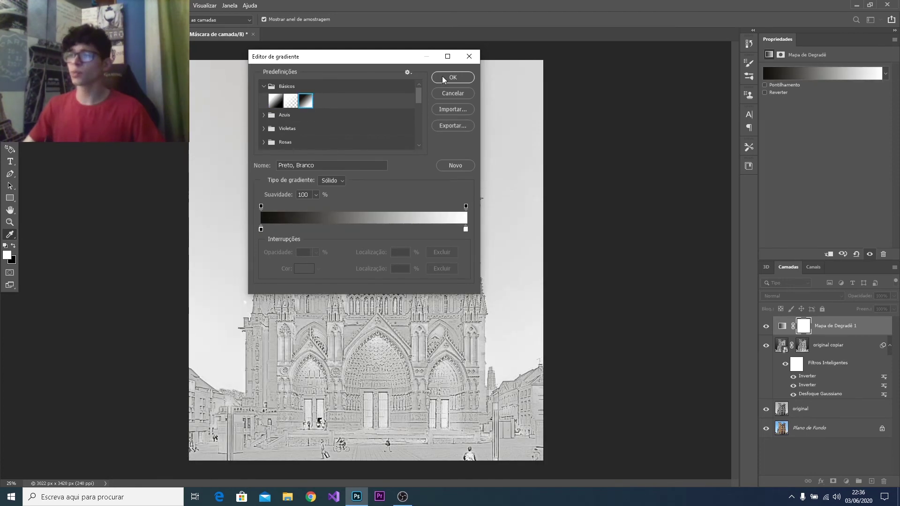
{"action": "left_click", "coordinate": [442, 76]}
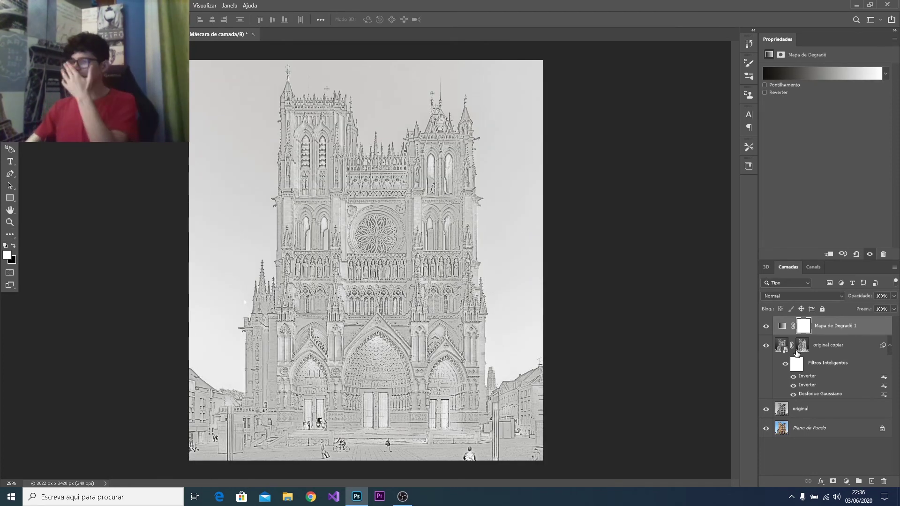
Step: Set the Mapa de Degradê 1 layer's blend mode to Superexposição de Cores (Color Burn)
{"action": "left_click", "coordinate": [802, 295]}
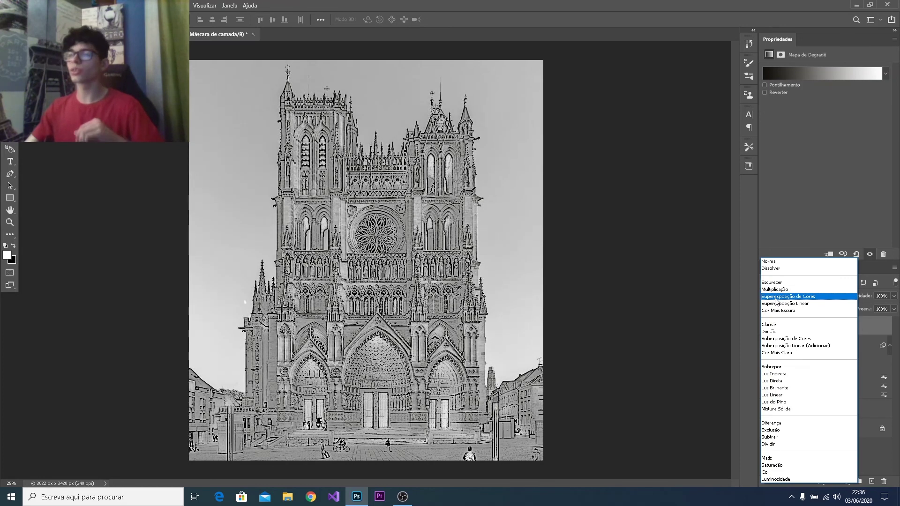
{"action": "left_click", "coordinate": [776, 298]}
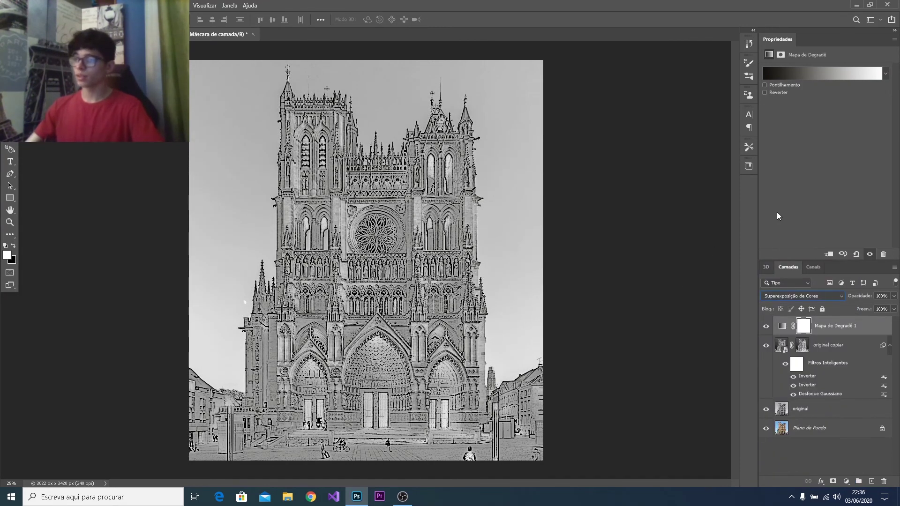